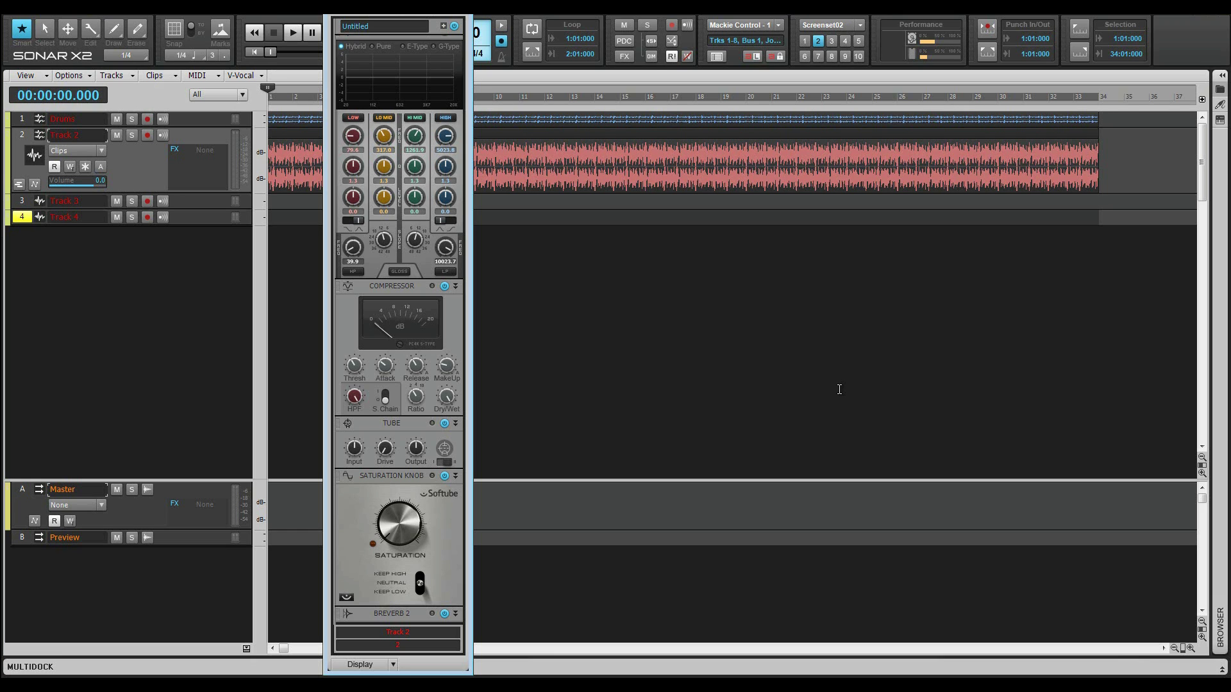
Switch to Screenset 1 to show the Track 2 and Master channel strips
key(1)
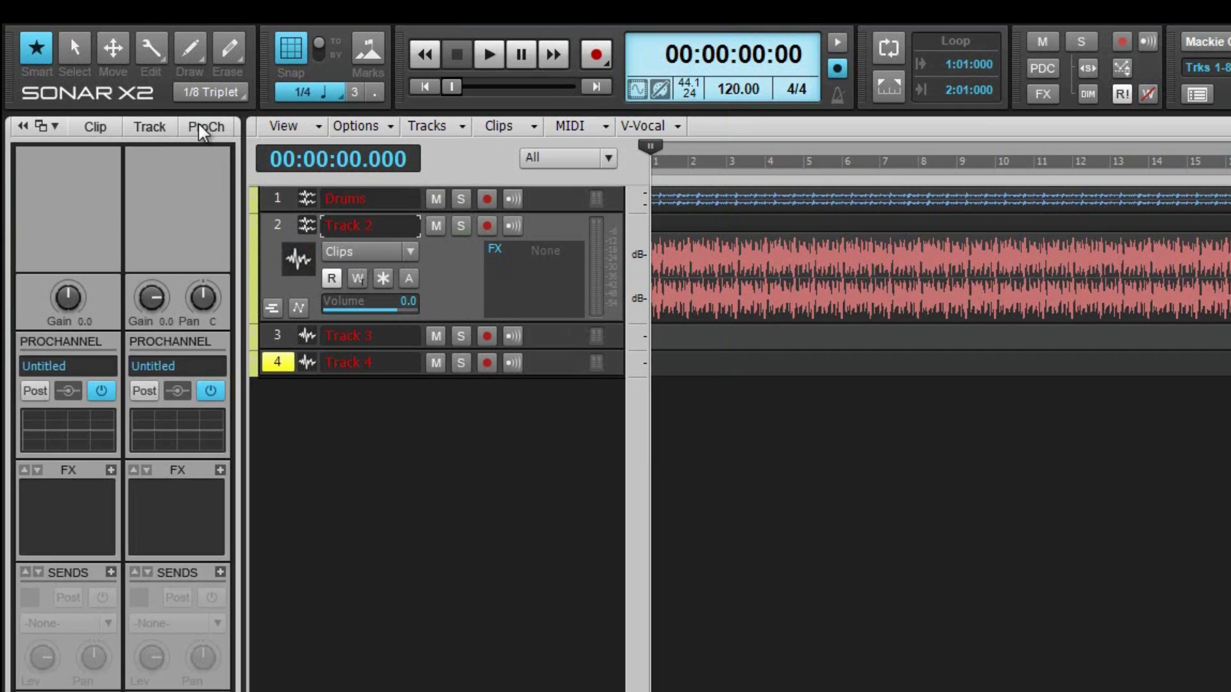
Show the ProCh tab in the Inspector, open the Console view, and expand Track 2's ProChannel strip
click(171, 108)
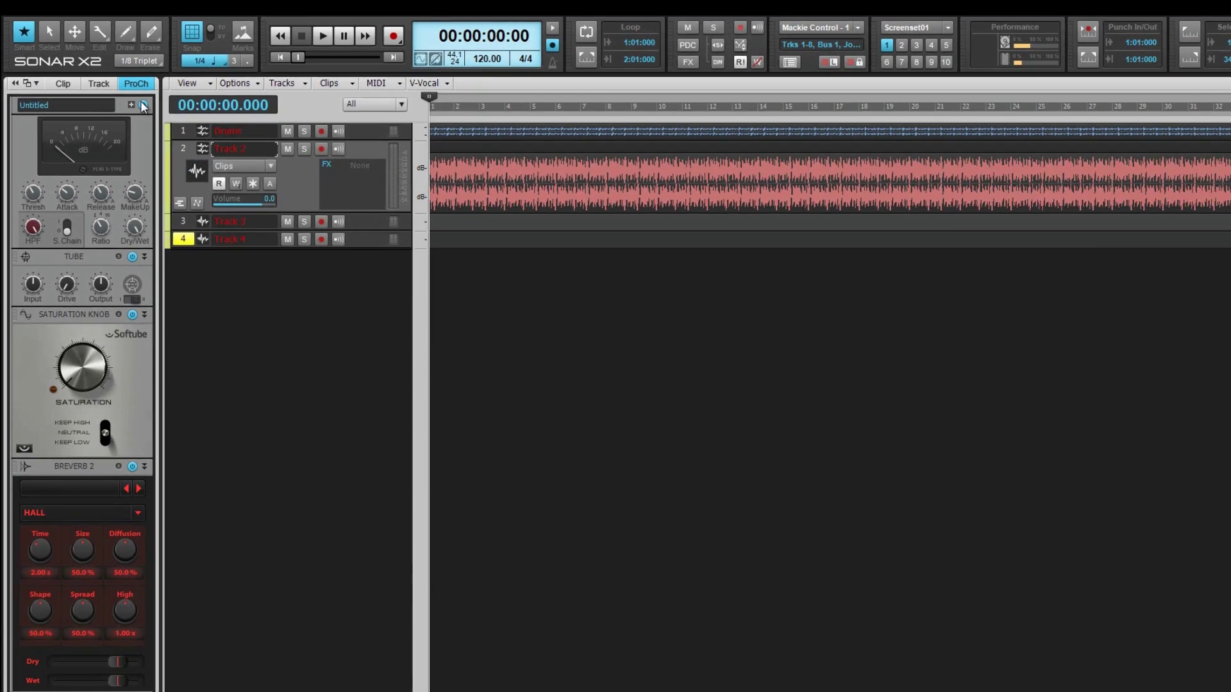
key(alt+2)
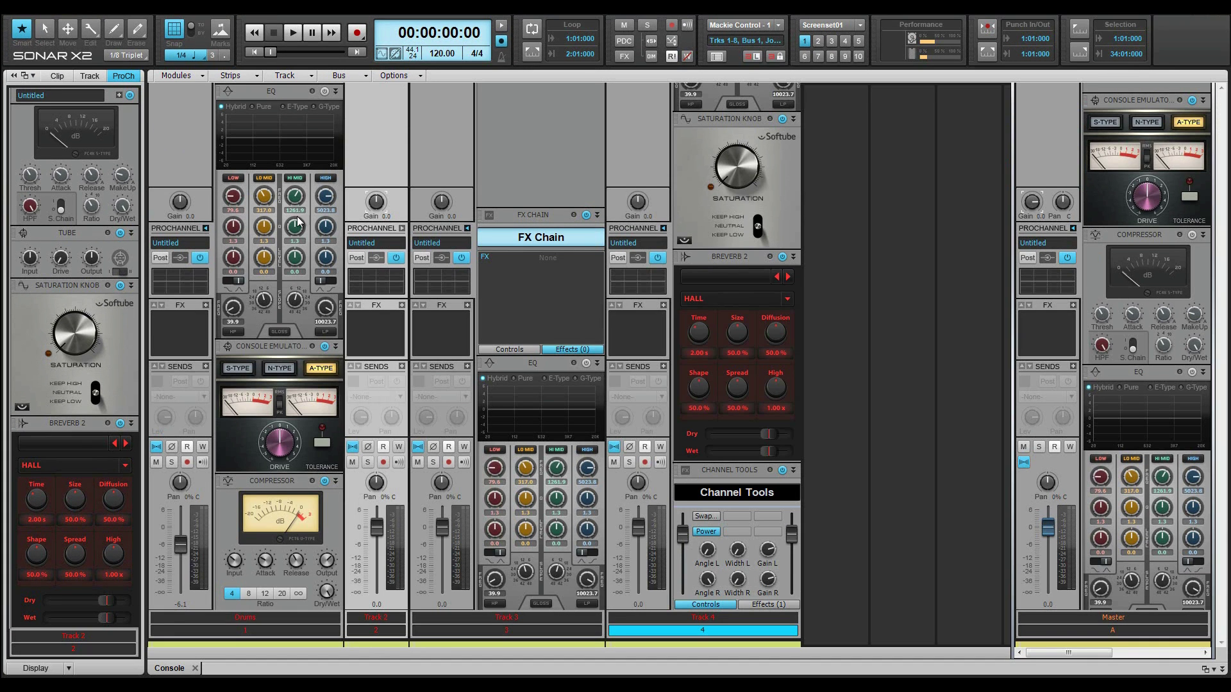
click(401, 229)
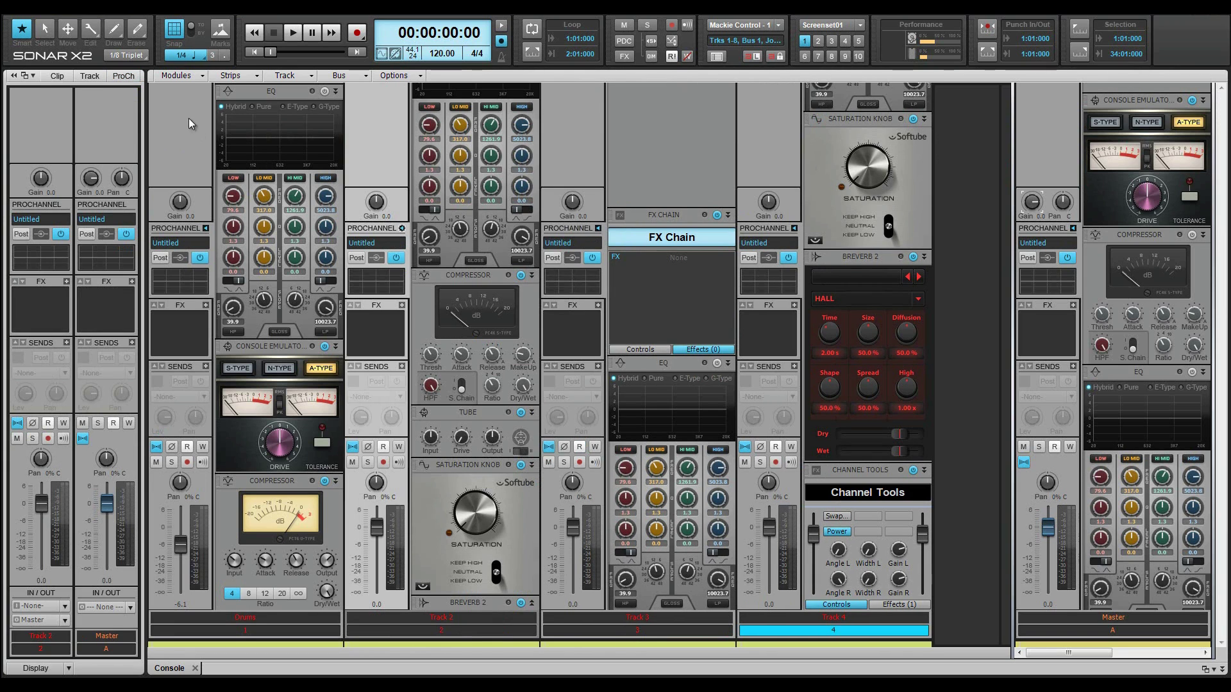
click(123, 79)
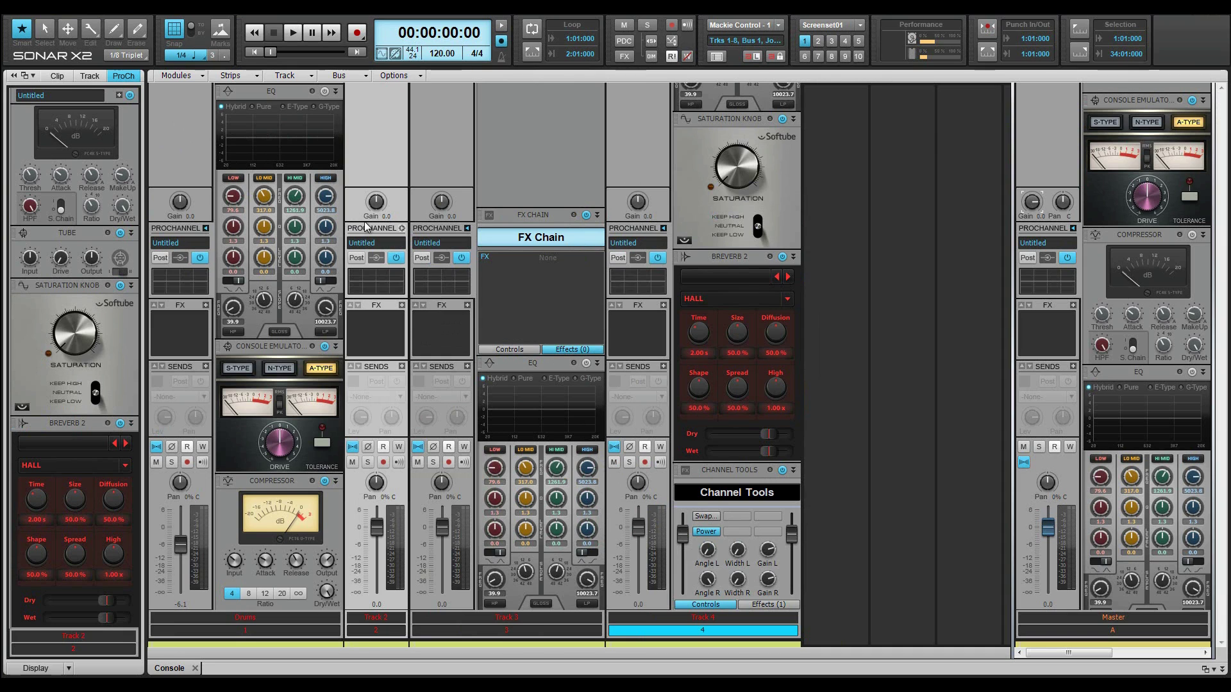
click(401, 229)
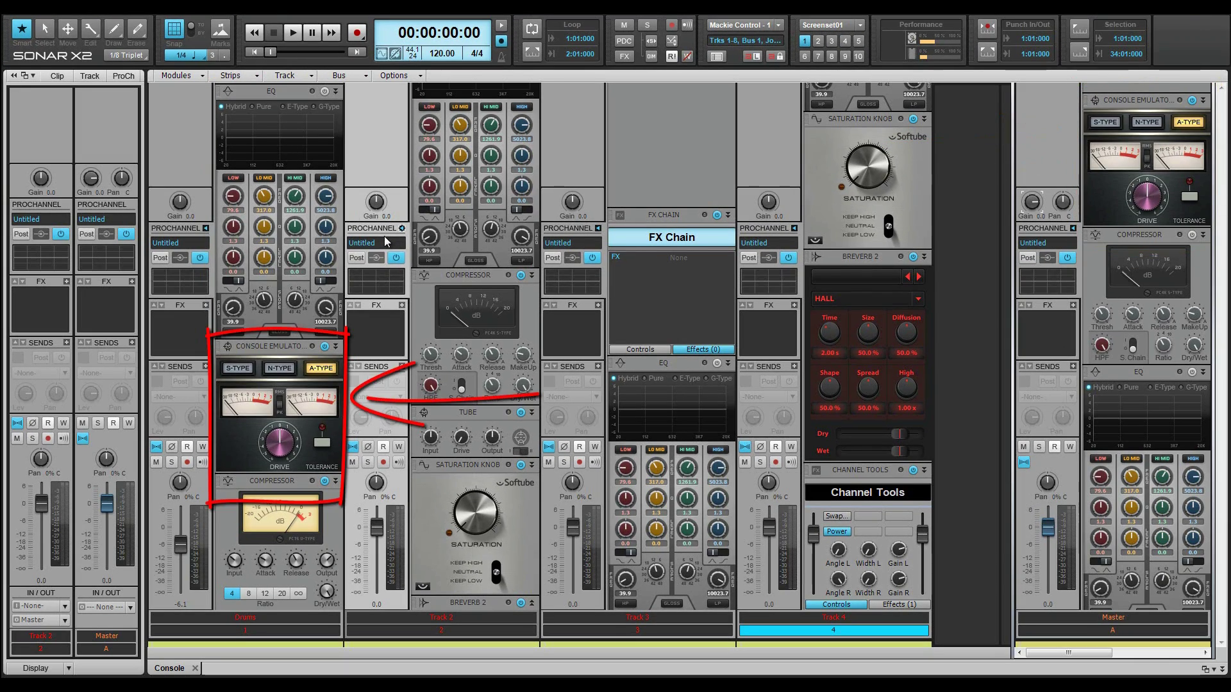
click(280, 368)
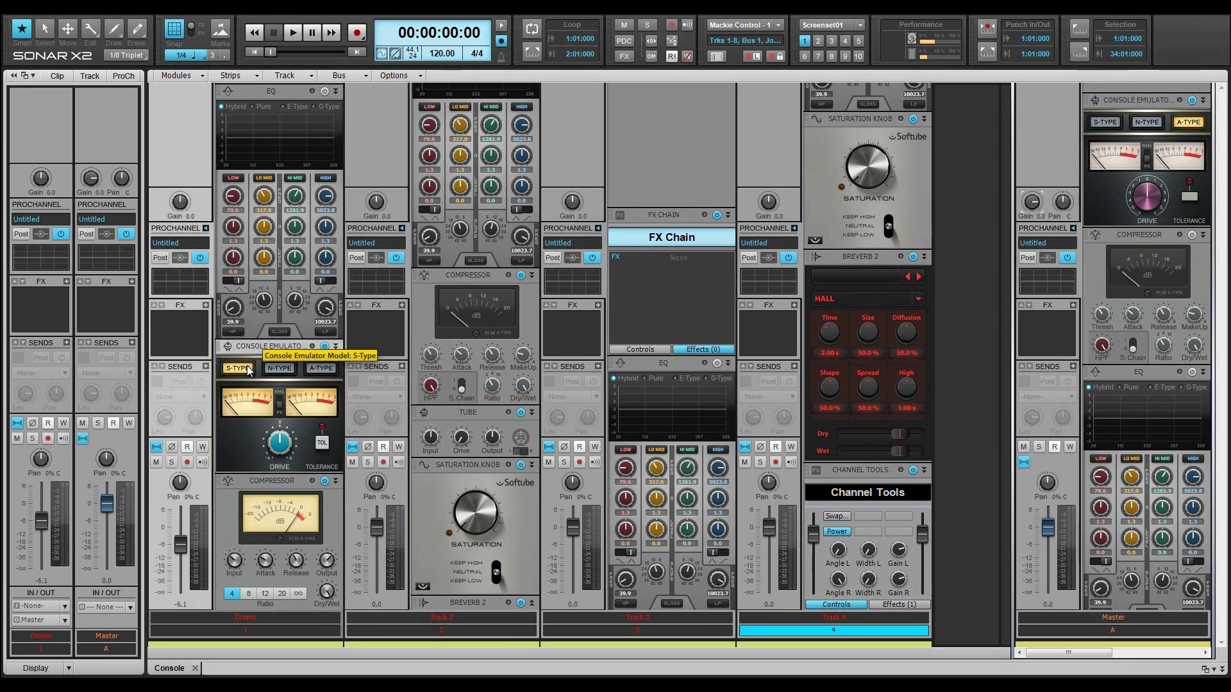
click(319, 368)
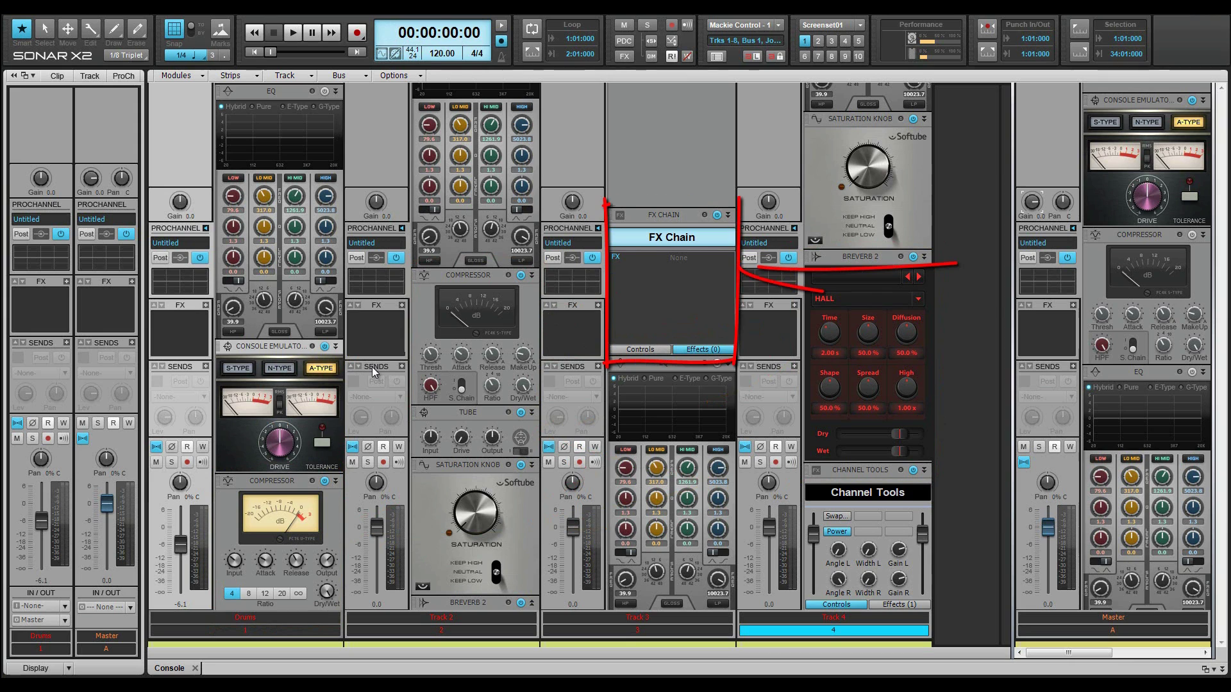
right_click(637, 291)
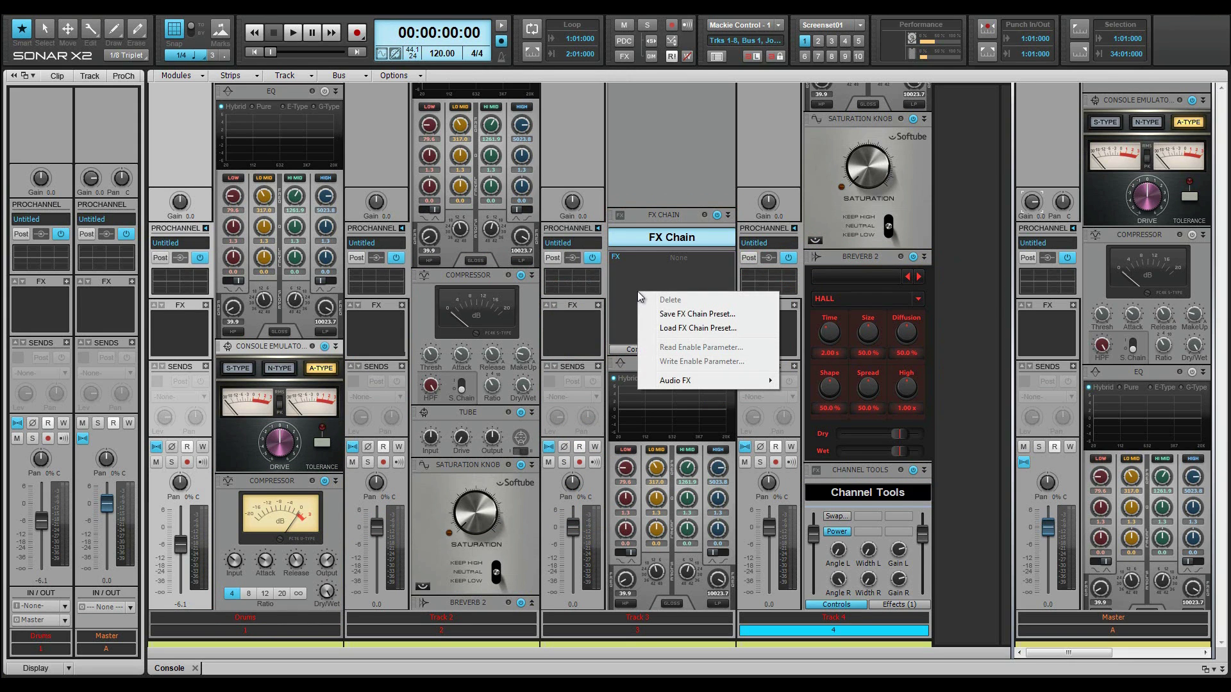
Load the Retro 'Chicken Stickin' FX chain preset onto Track 3 and show its knobs
click(697, 328)
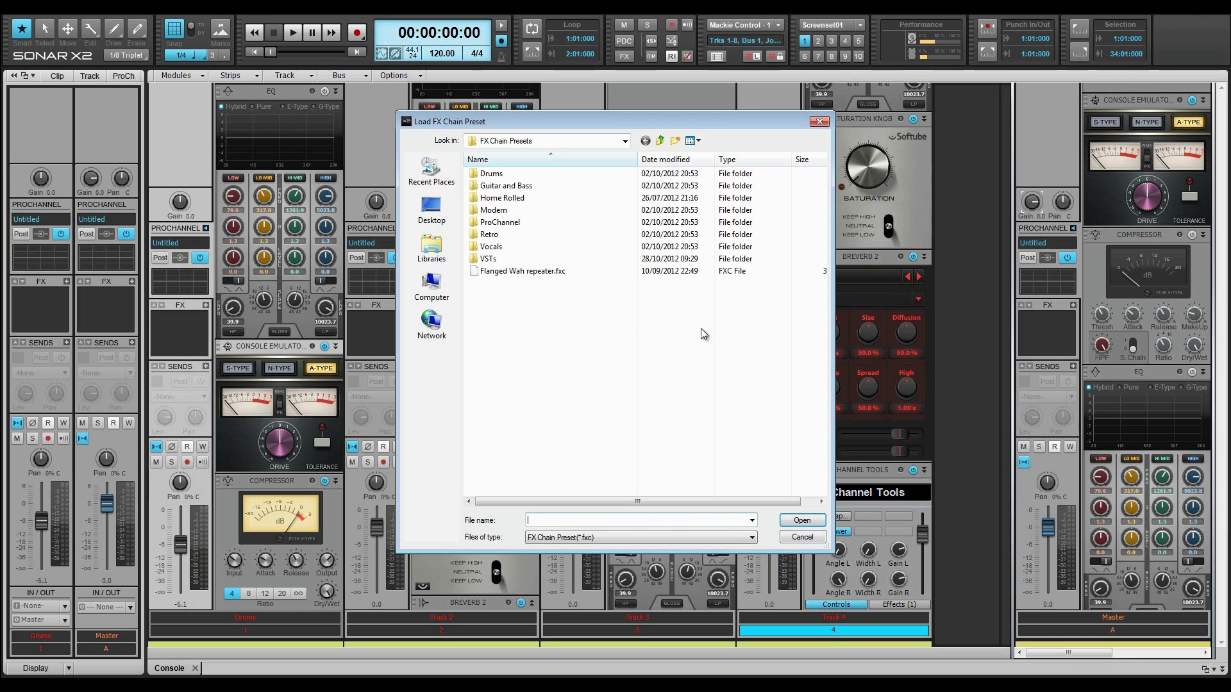
double_click(500, 235)
click(506, 224)
double_click(507, 224)
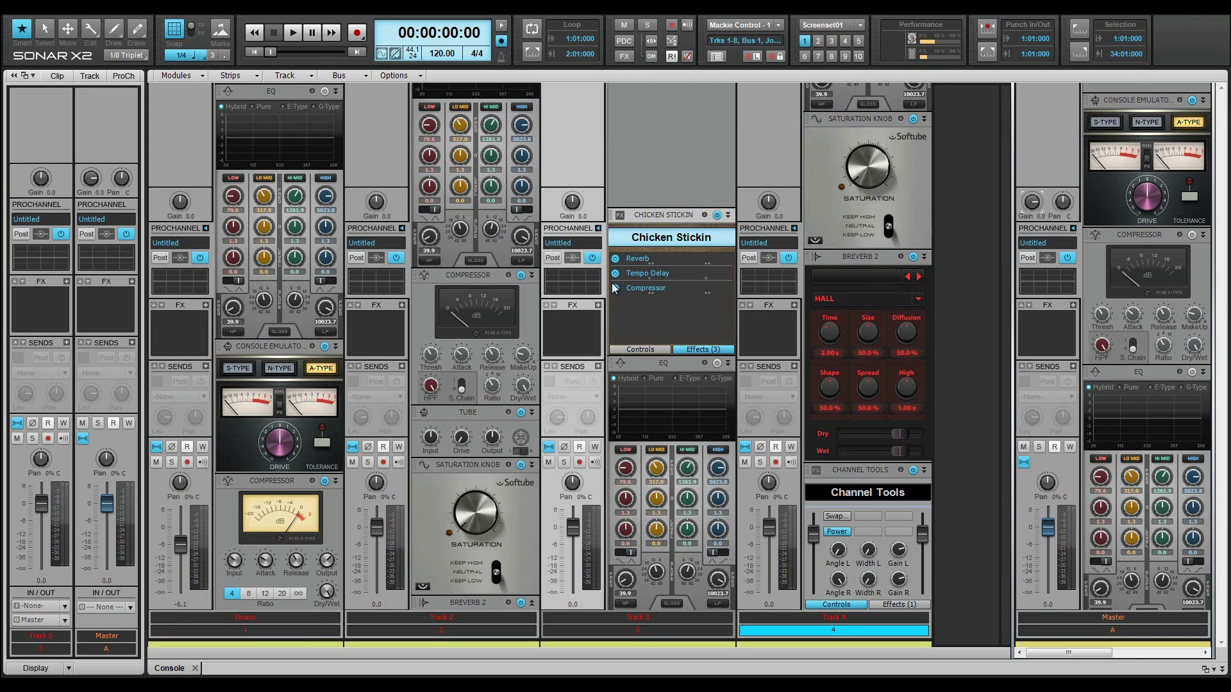
click(657, 349)
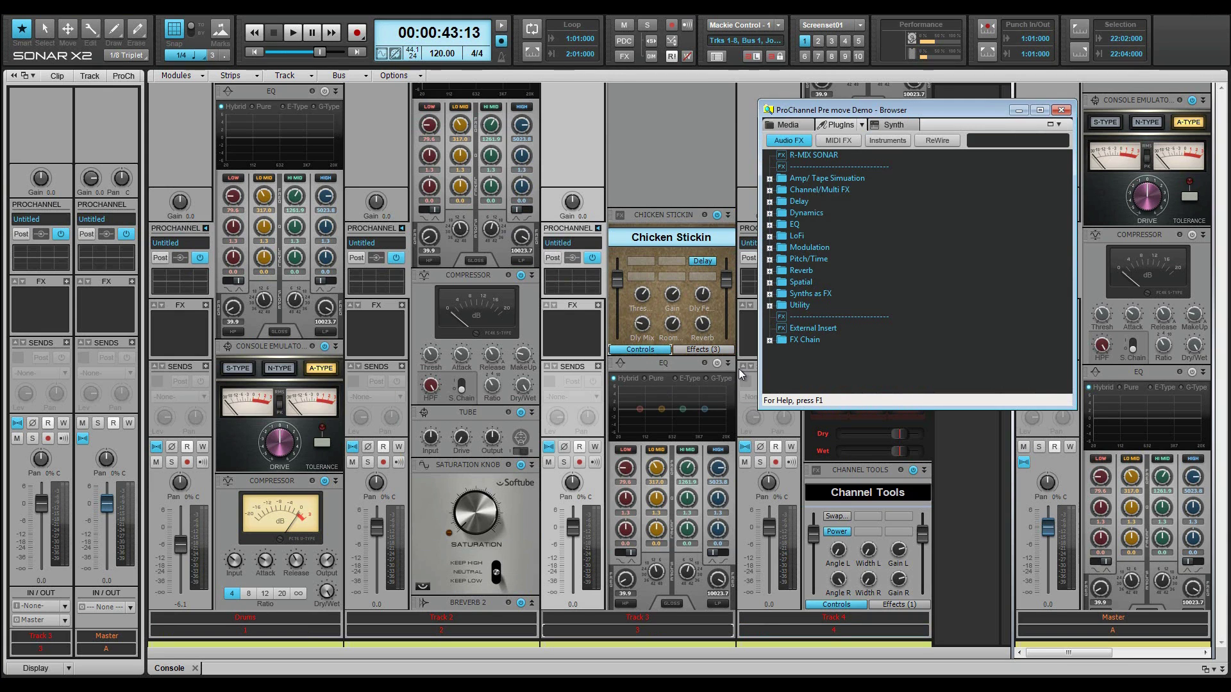
Add Modern FX chains: Nice AND Naughty to Drums, R MIX TRICKS to Track 2
click(770, 340)
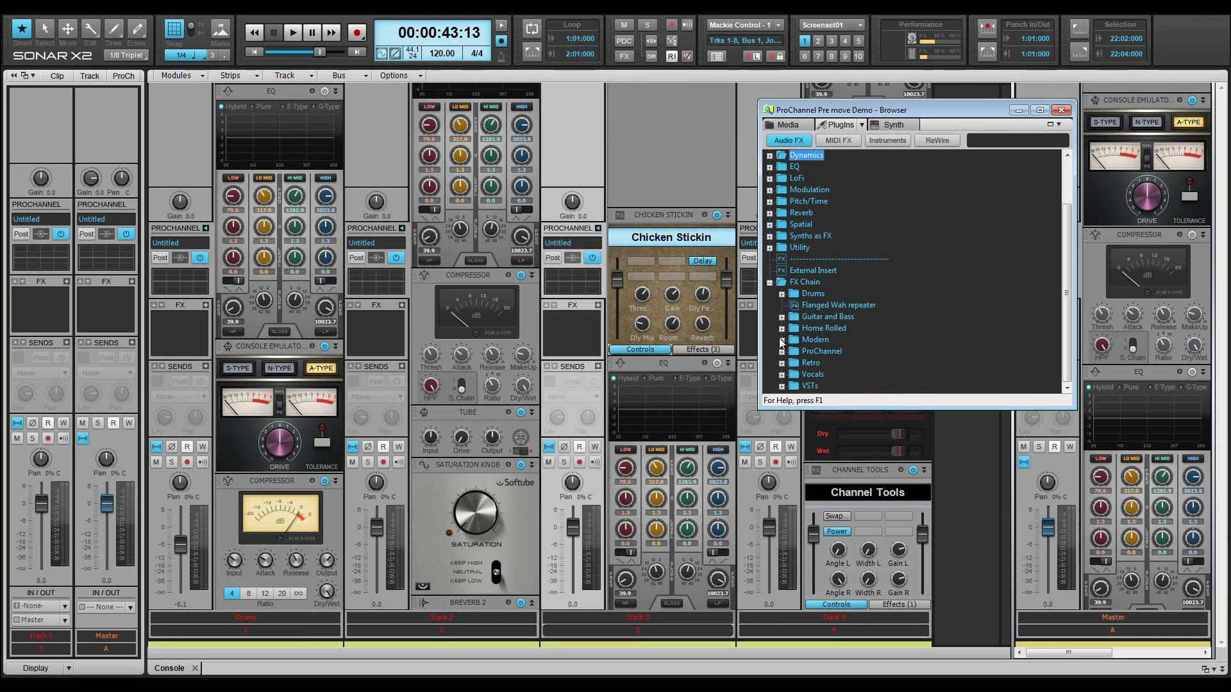
click(781, 341)
drag(829, 339, 318, 345)
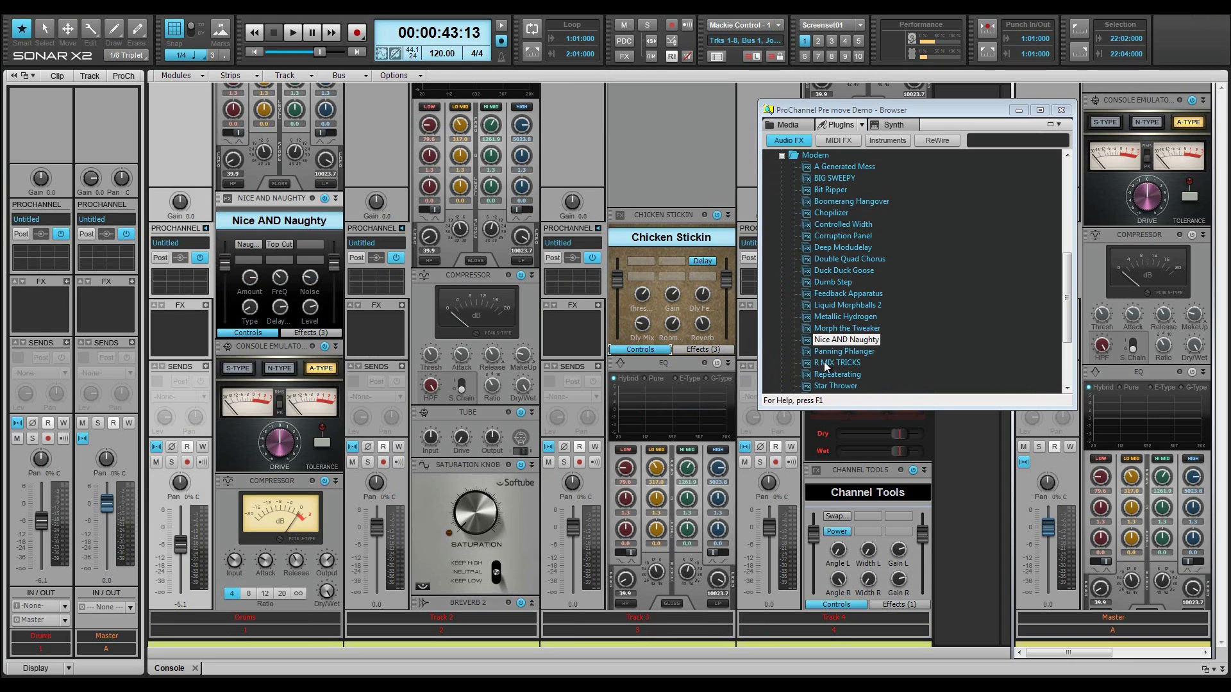
drag(824, 363, 512, 278)
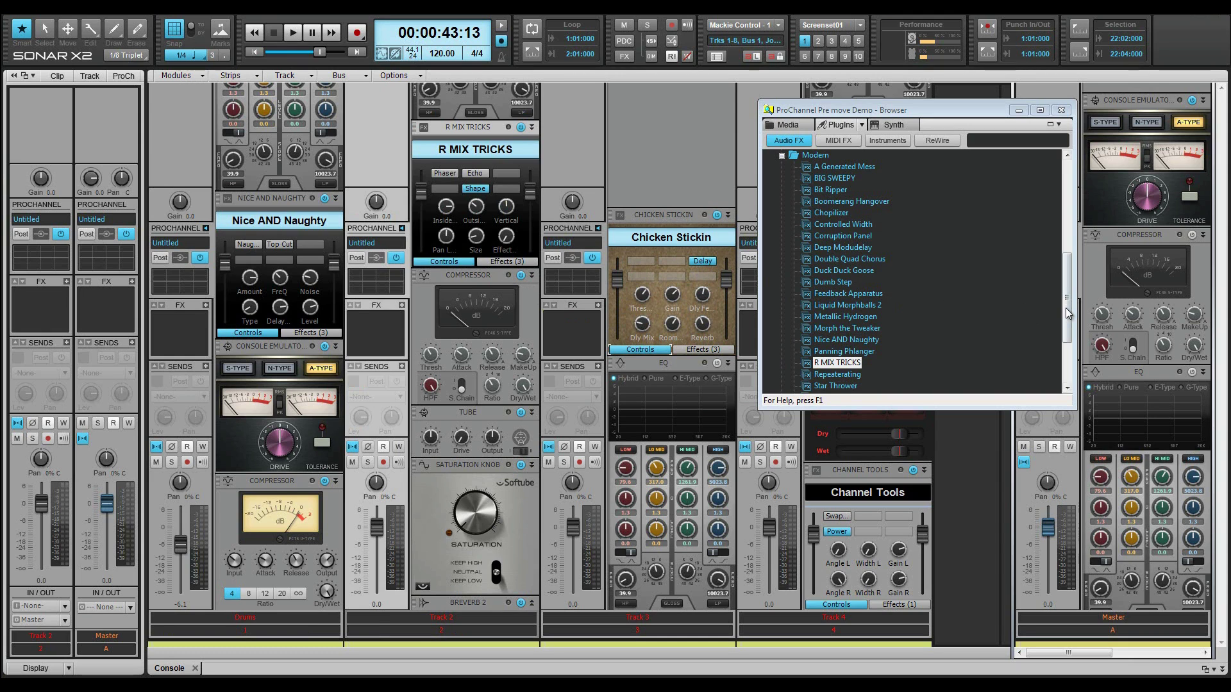
Add Sonitus:fx Delay to Track 3 above Chicken Stickin
drag(1067, 312, 1059, 184)
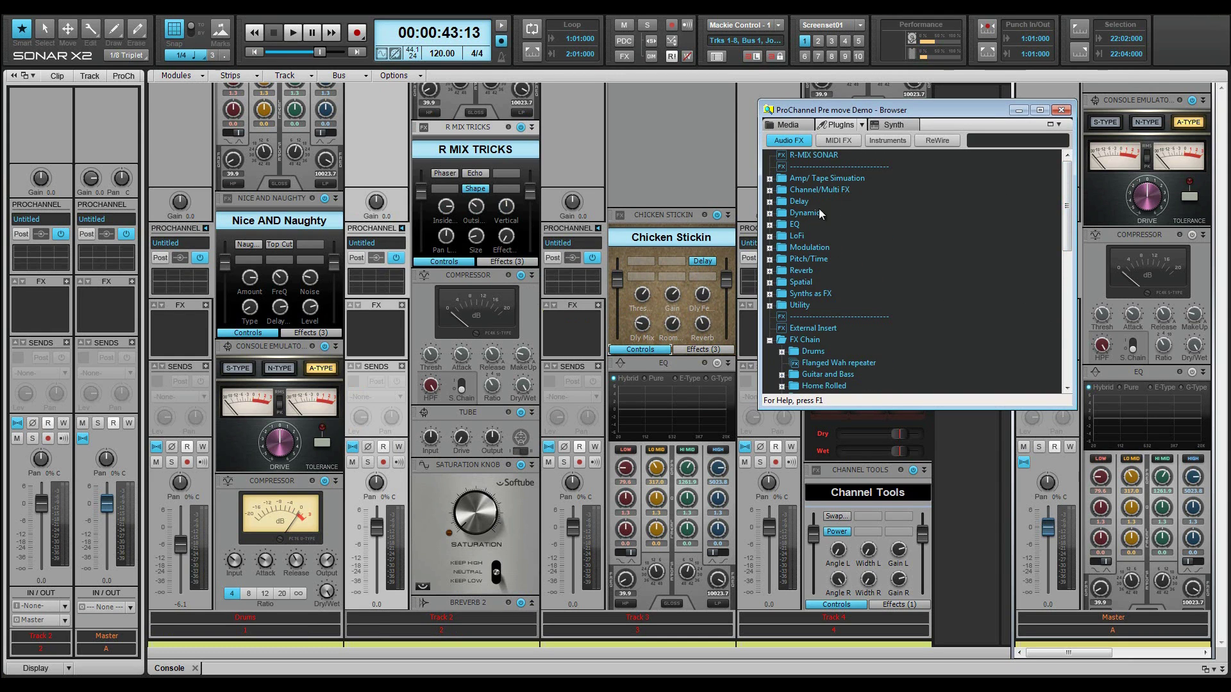
click(769, 201)
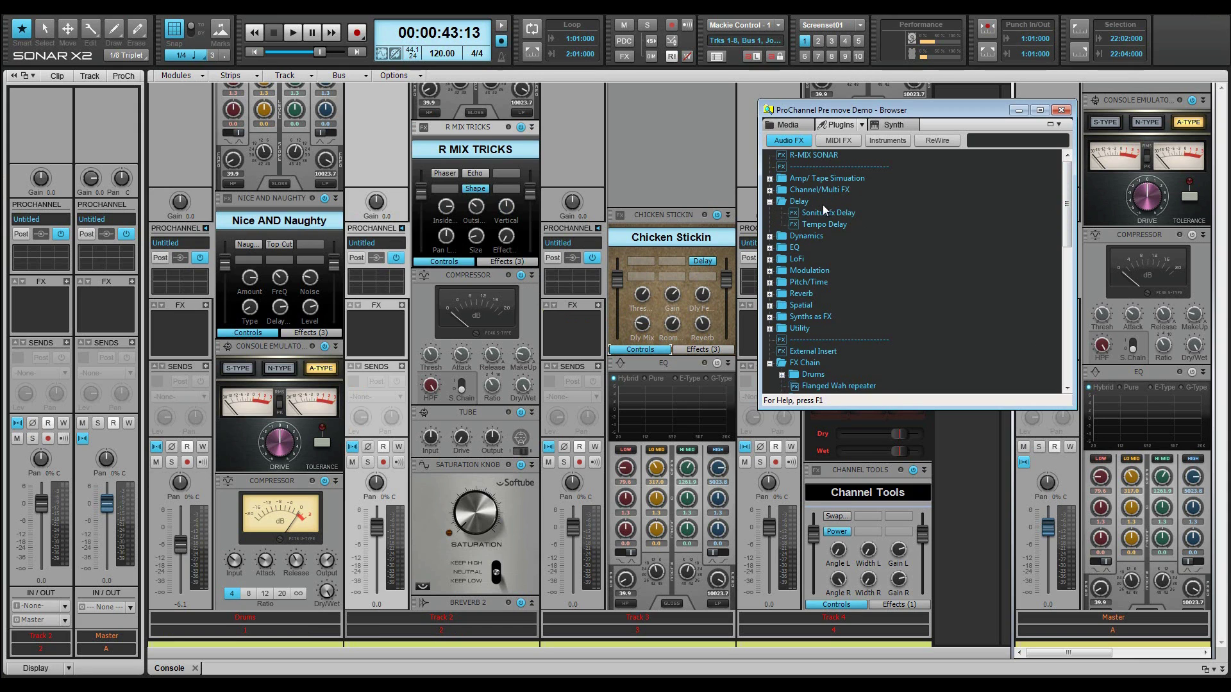
drag(829, 213, 660, 205)
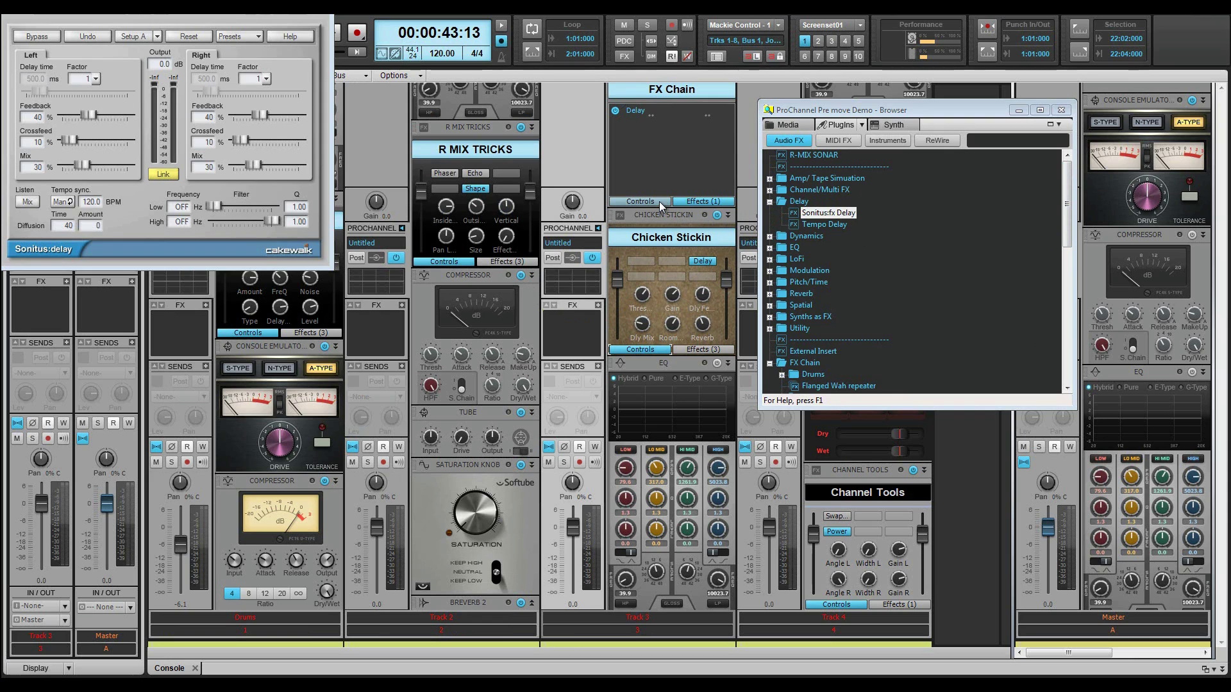
Remove the Chicken Stickin chain from Track 3 and insert a Concrete Limiter module
right_click(660, 214)
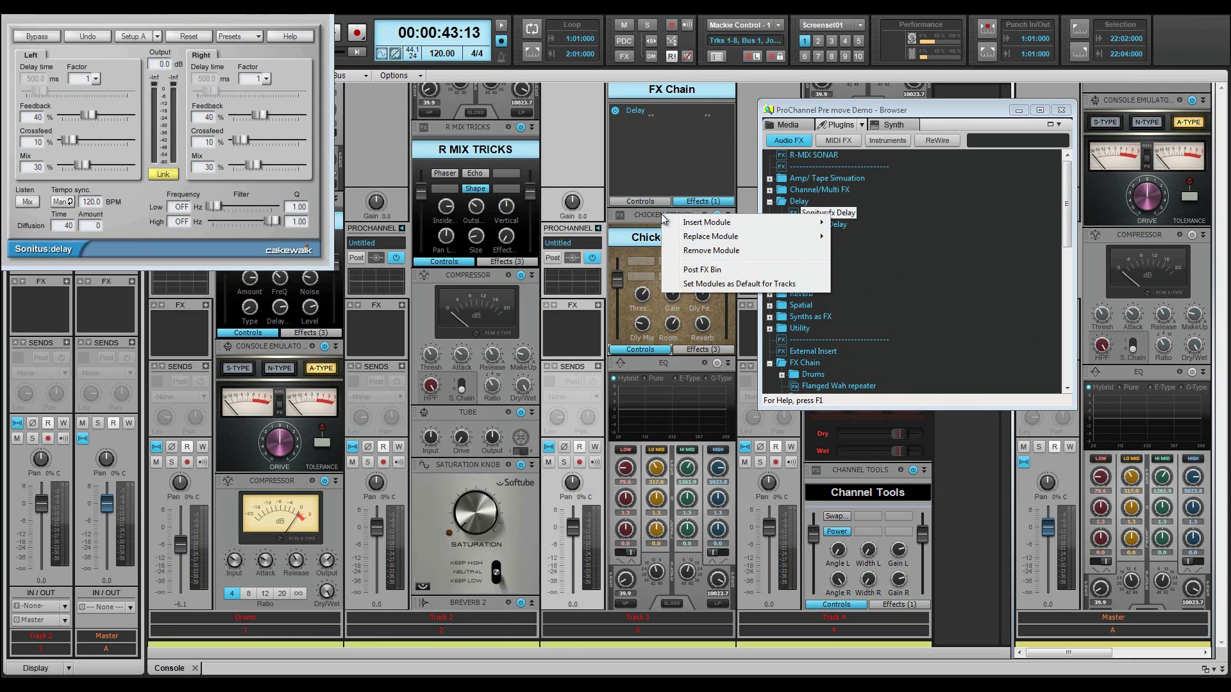
click(694, 251)
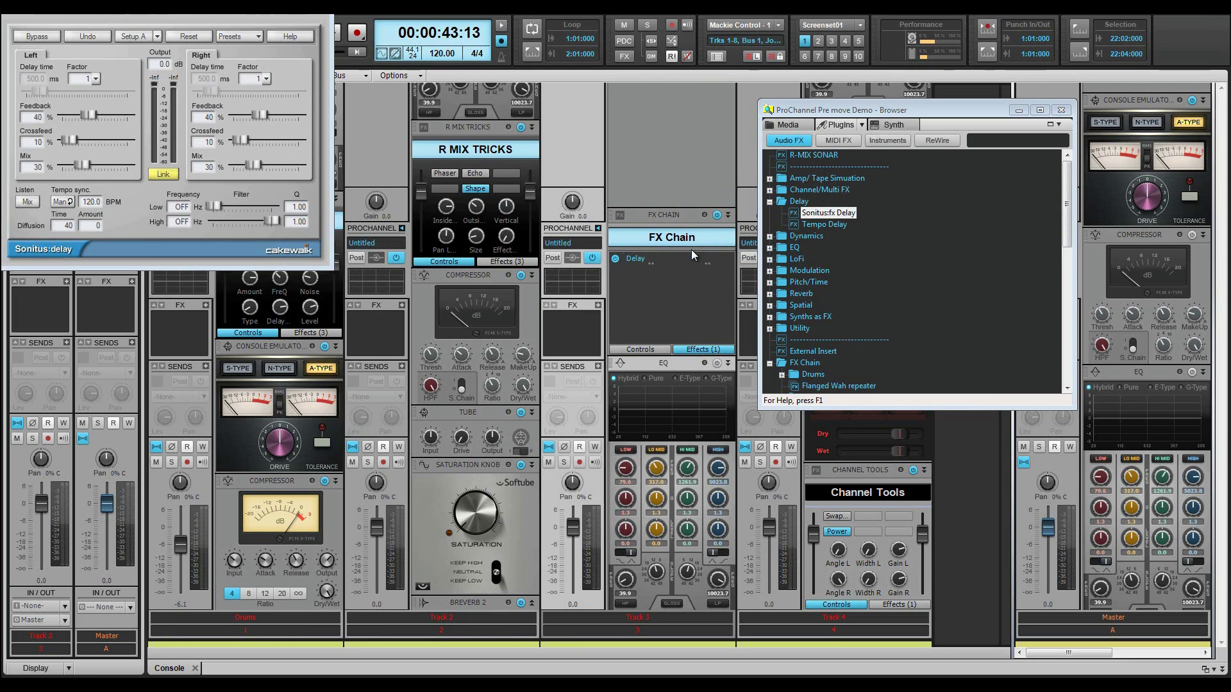
right_click(666, 191)
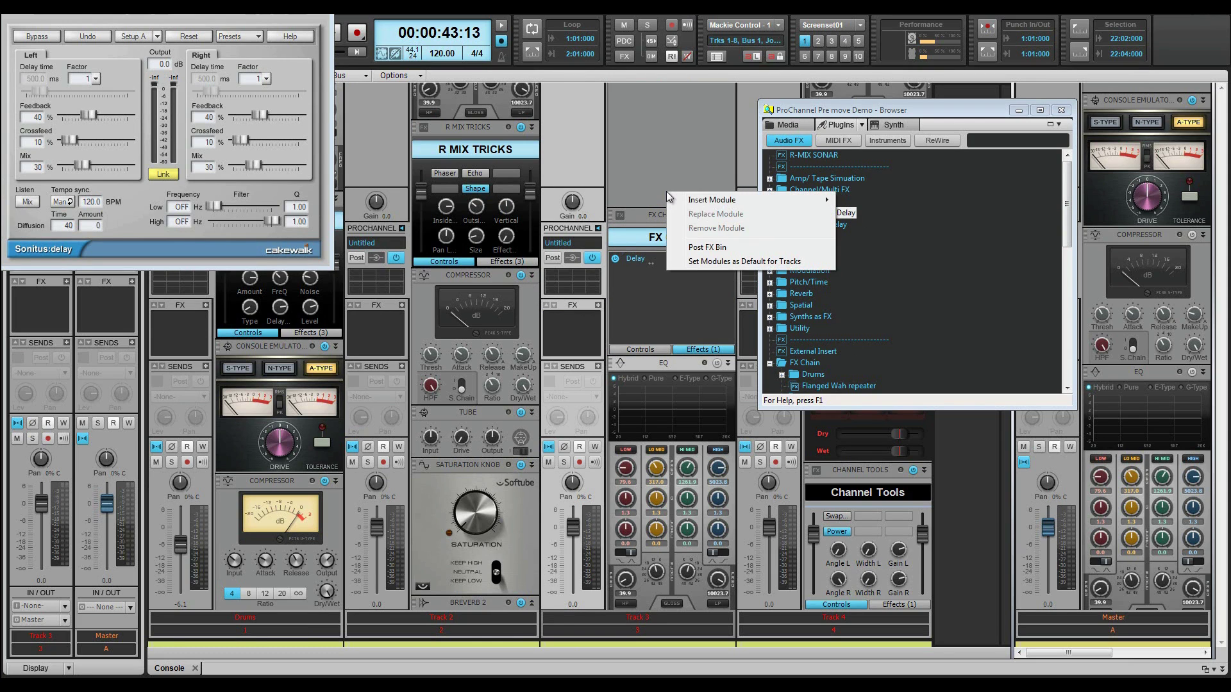
mouse_move(713, 207)
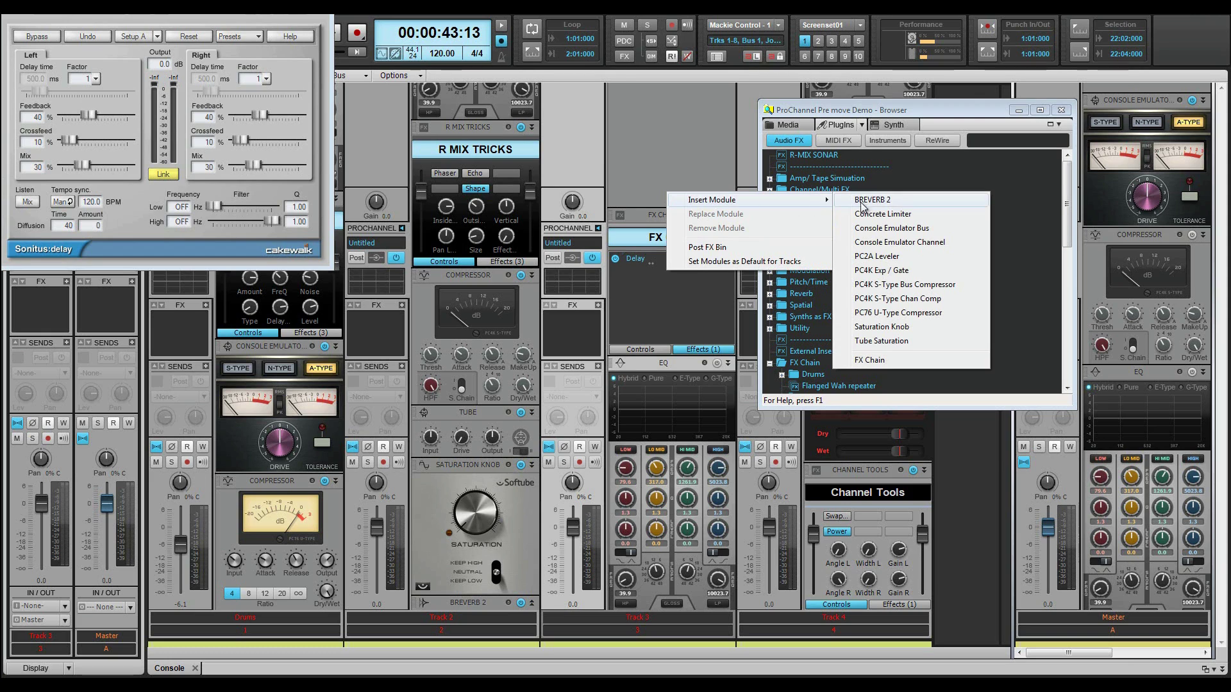
click(883, 214)
Replace the Concrete Limiter with Console Emulator and move it above Track 3's FX Chain module
right_click(670, 476)
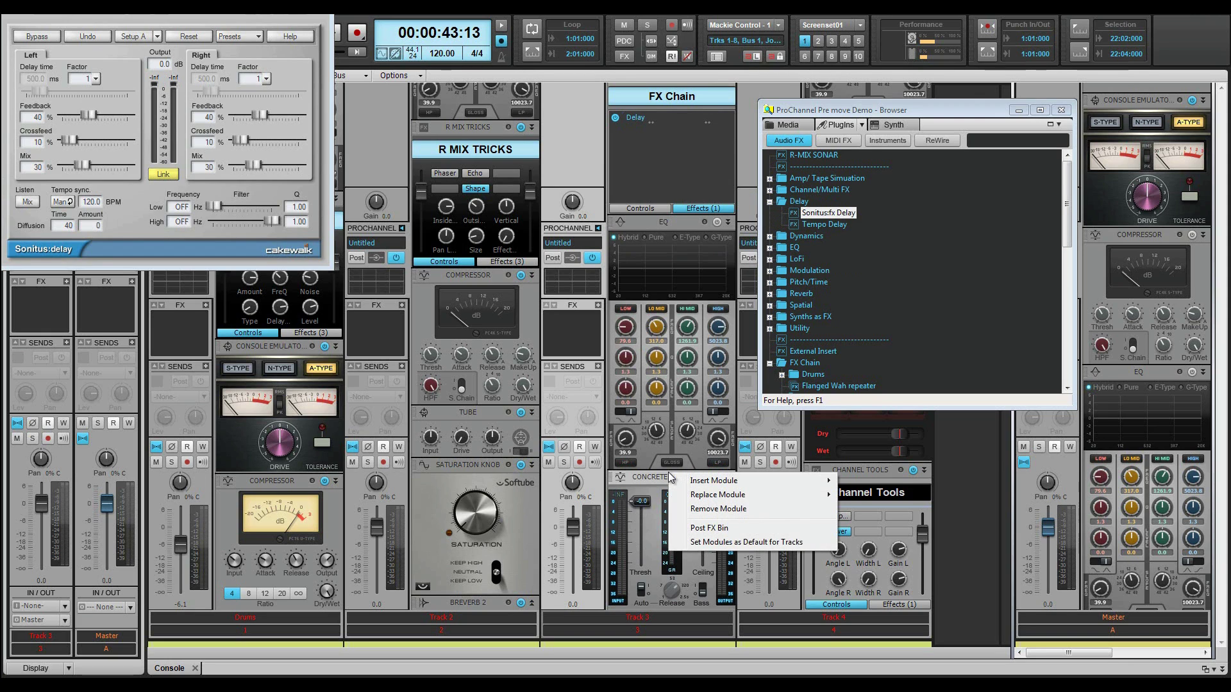
mouse_move(717, 496)
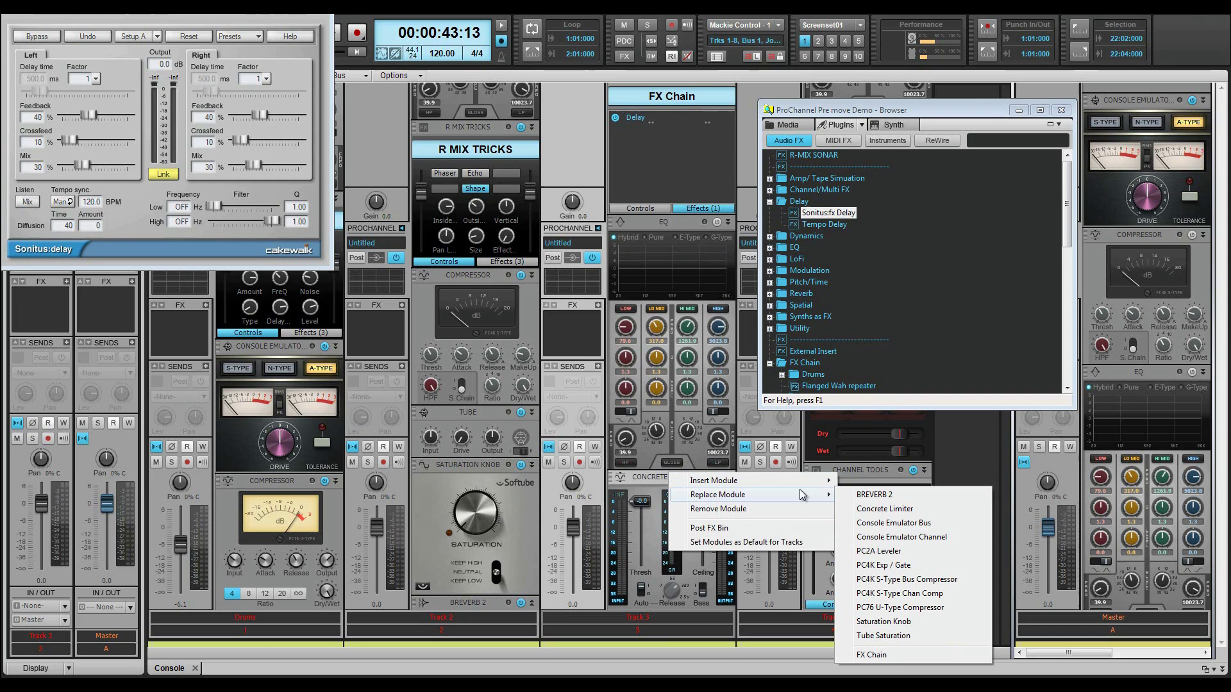
click(882, 523)
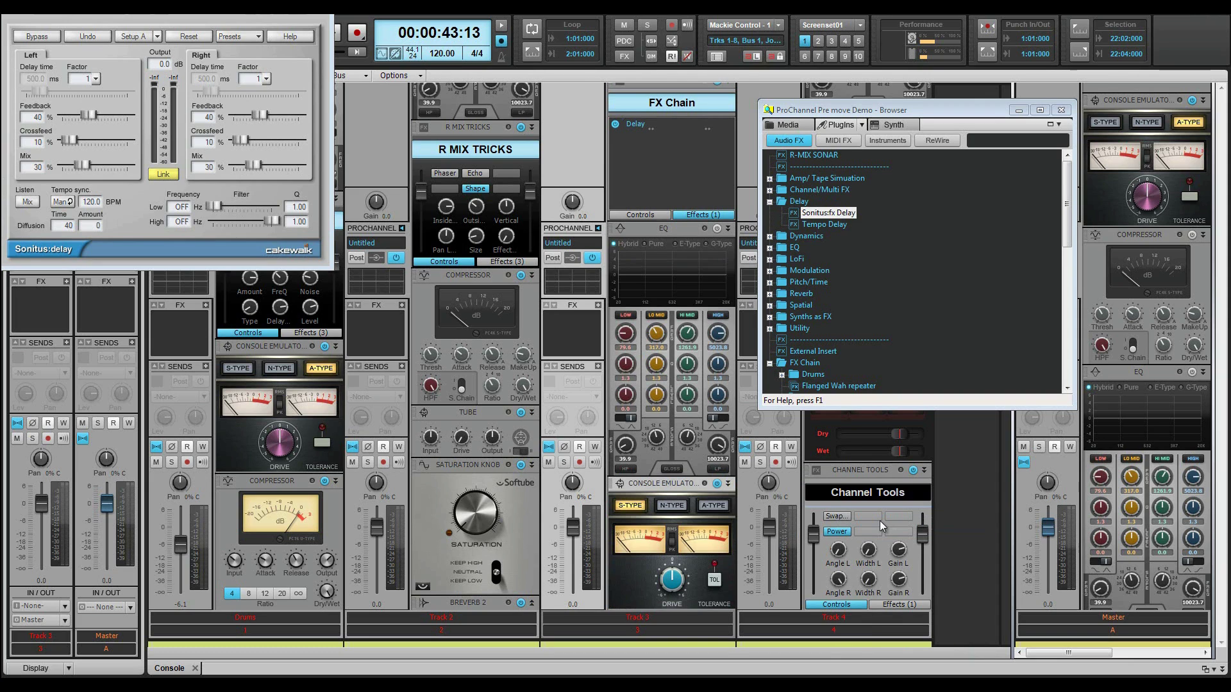
drag(679, 484, 673, 285)
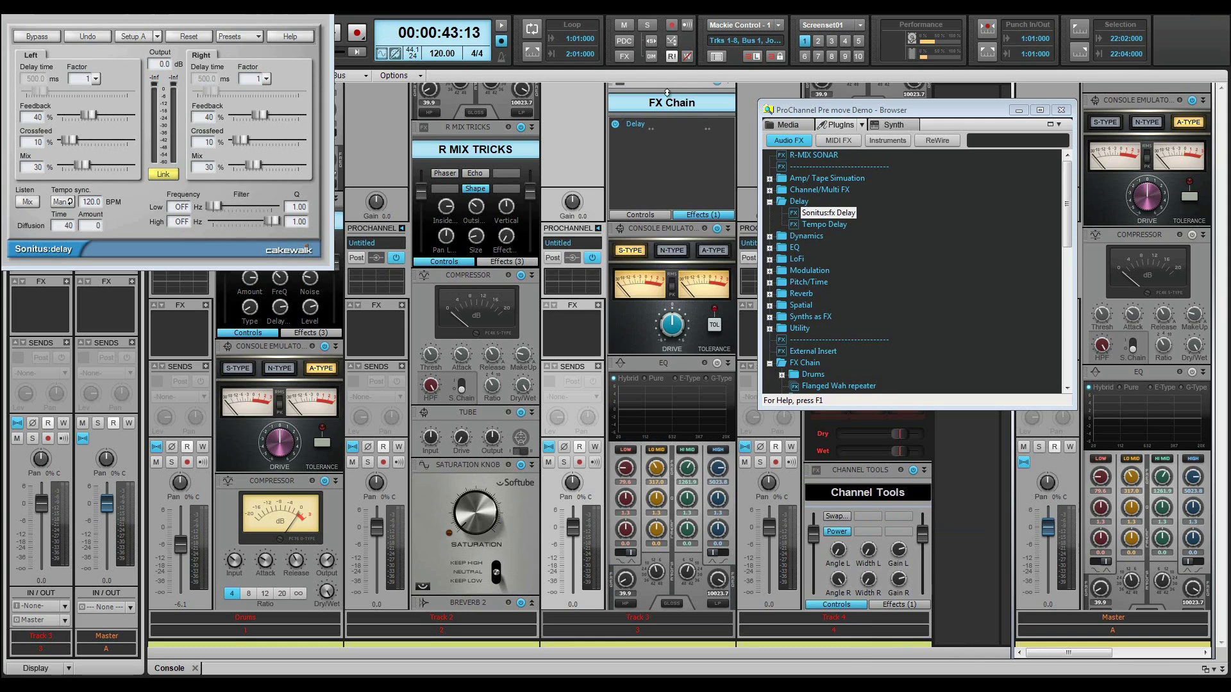
drag(667, 222, 669, 294)
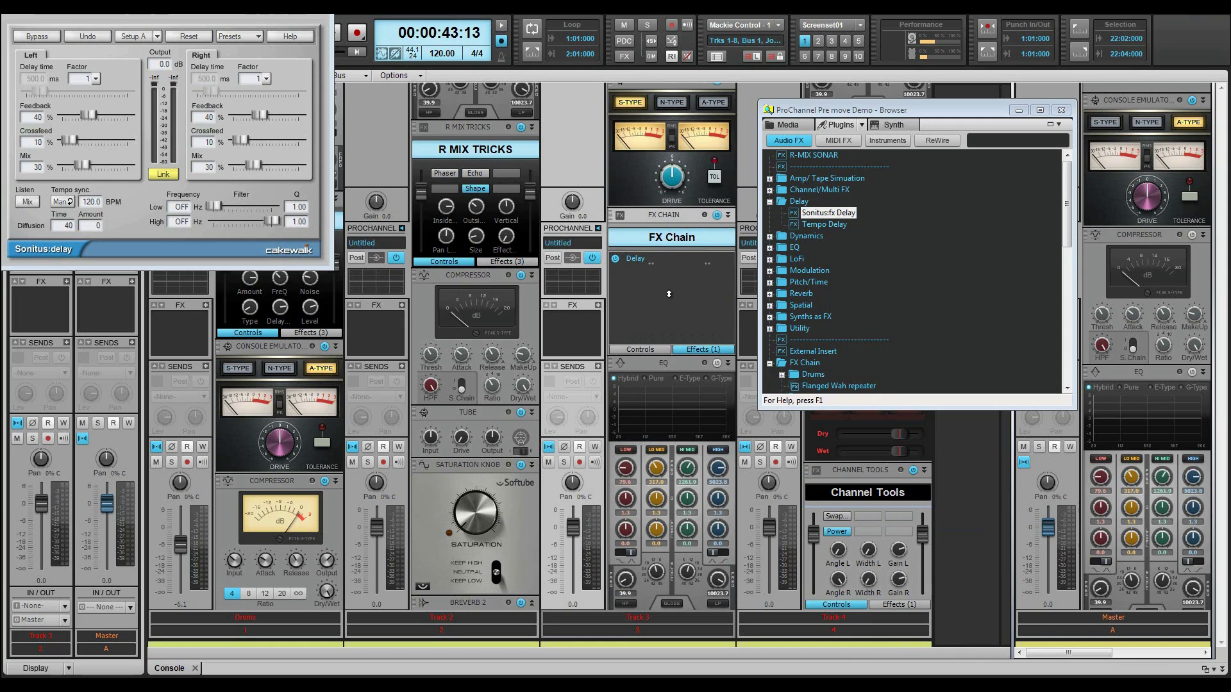
click(729, 217)
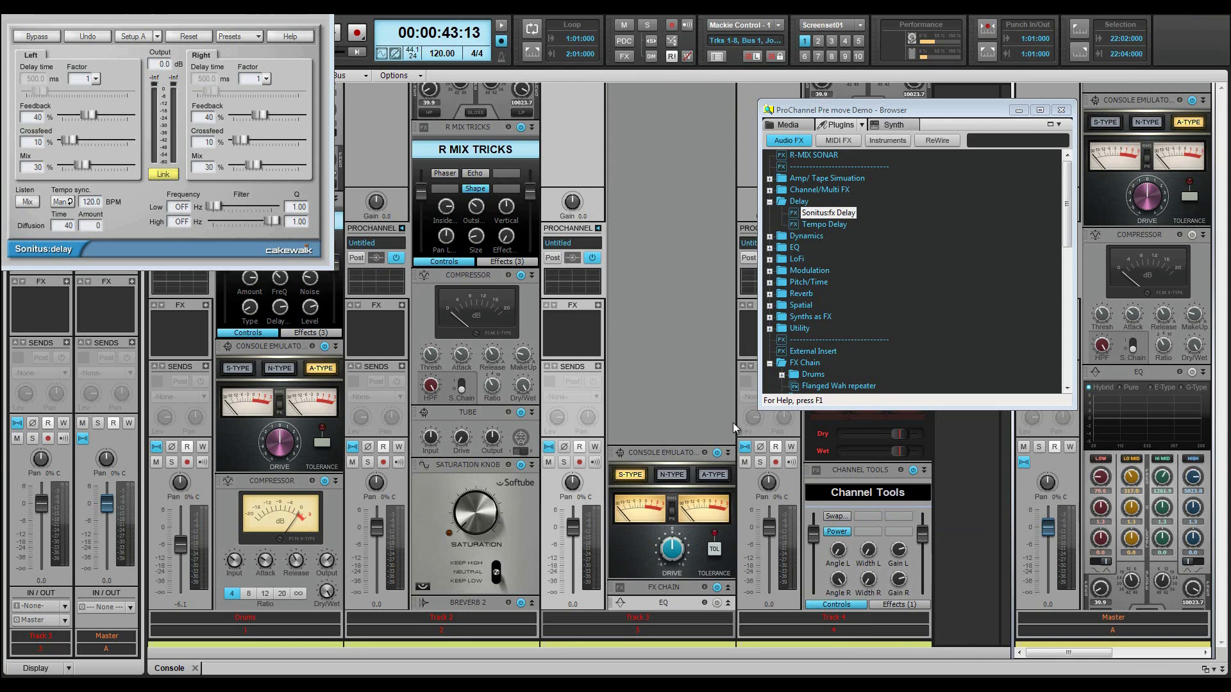
click(728, 452)
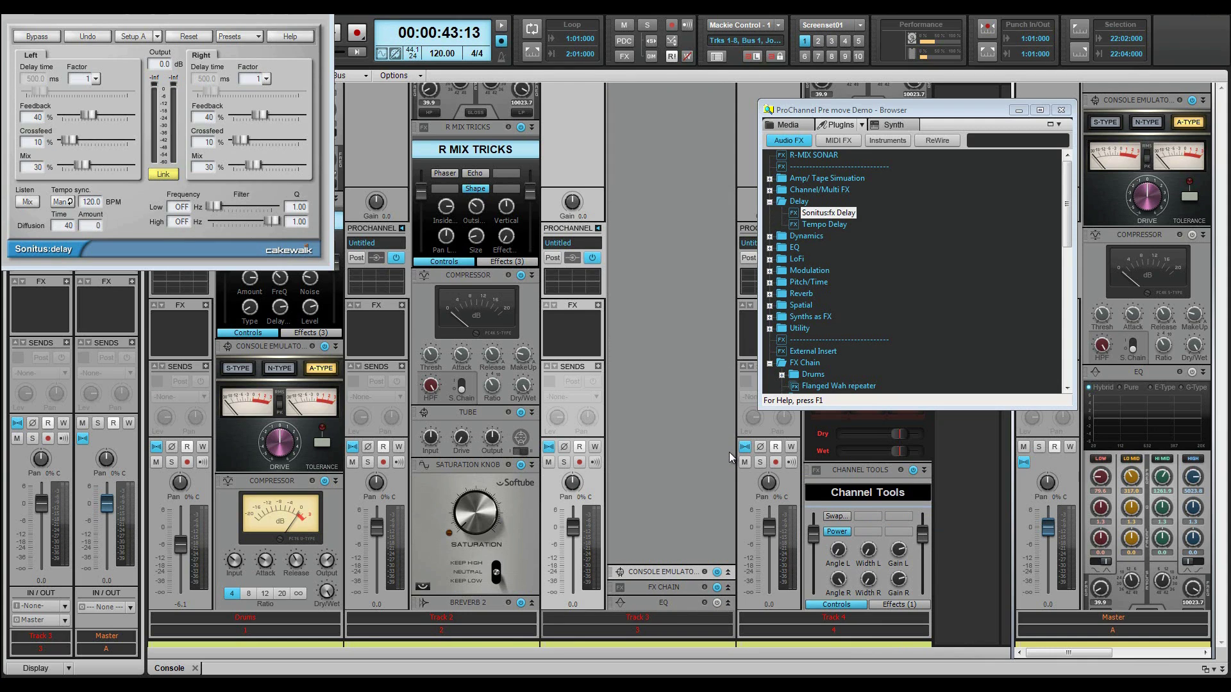
click(730, 573)
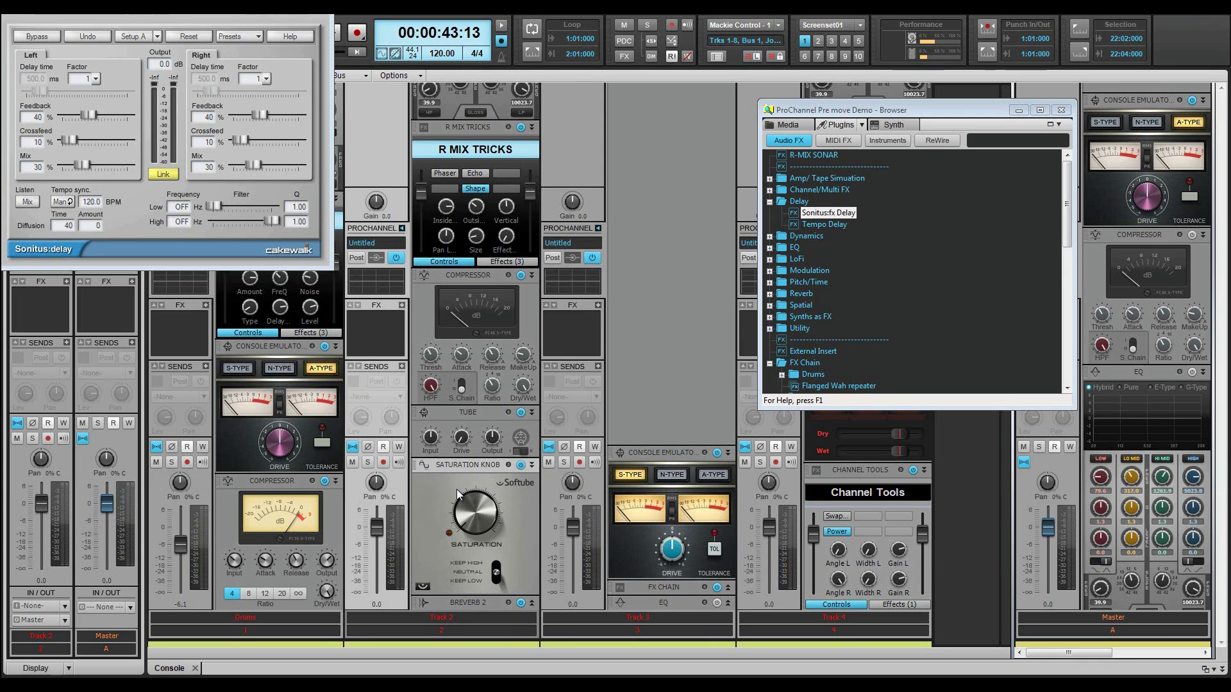
Check the ProChannel presets without loading one, then show Track 2's ProChannel in the Inspector
scroll(468, 478, up, 3)
scroll(457, 463, up, 1)
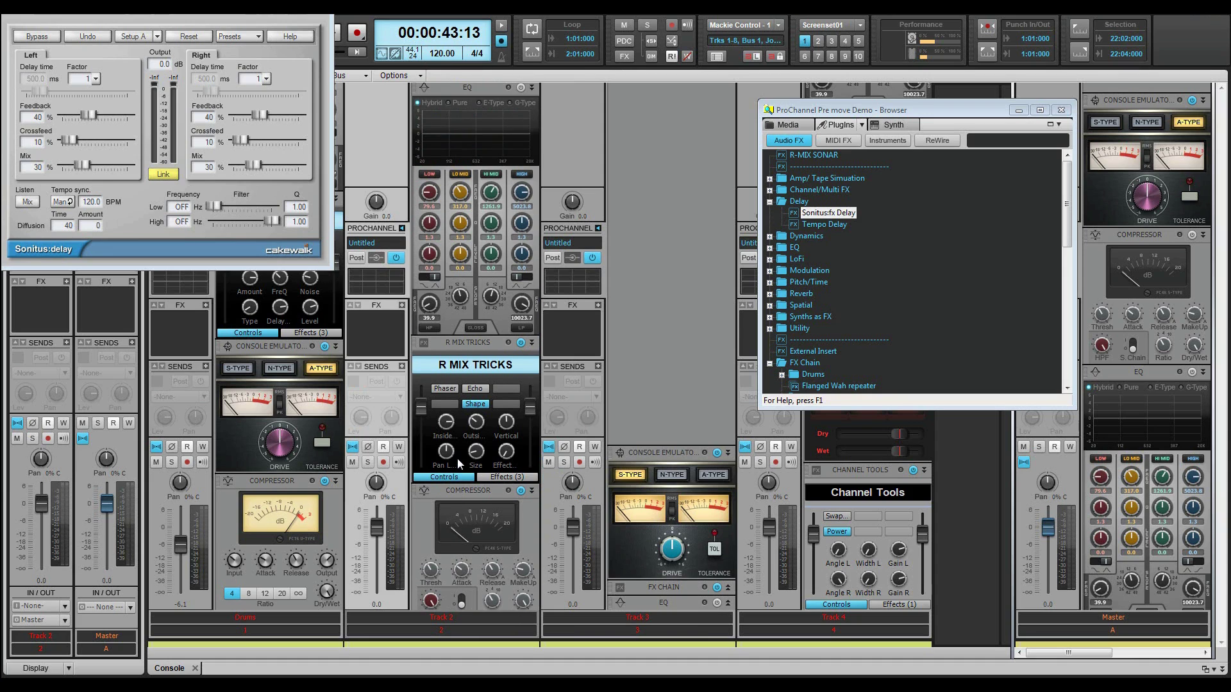
scroll(459, 461, down, 3)
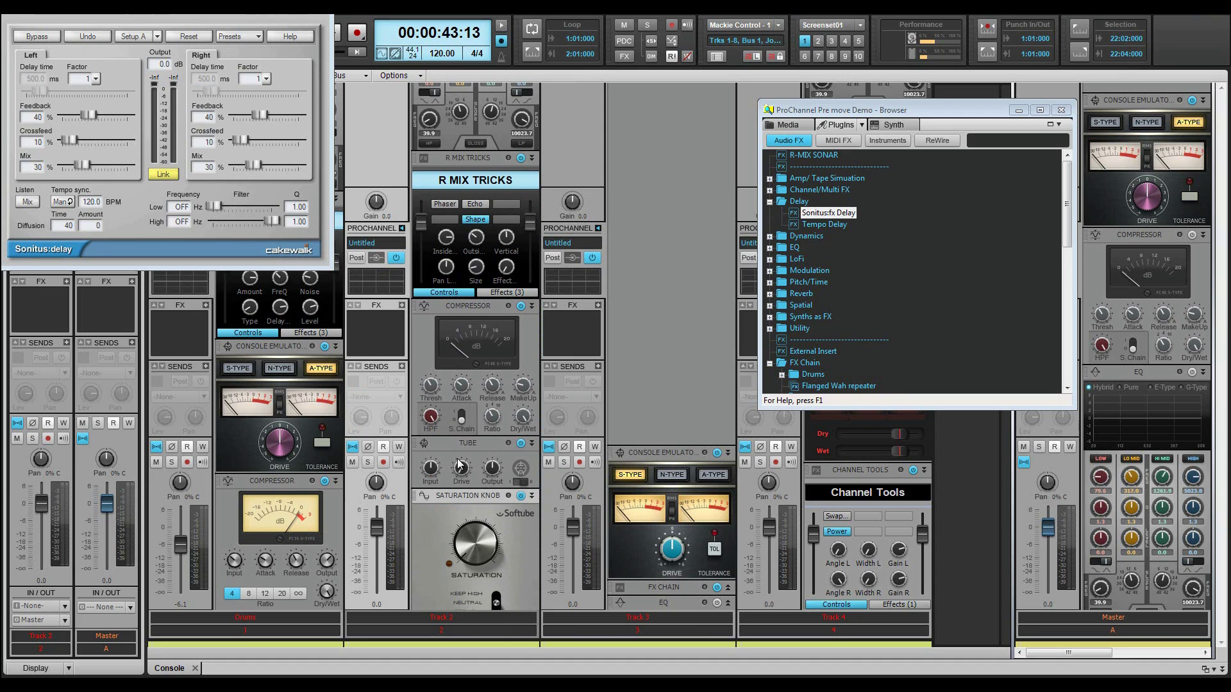
scroll(459, 462, up, 3)
scroll(460, 465, down, 3)
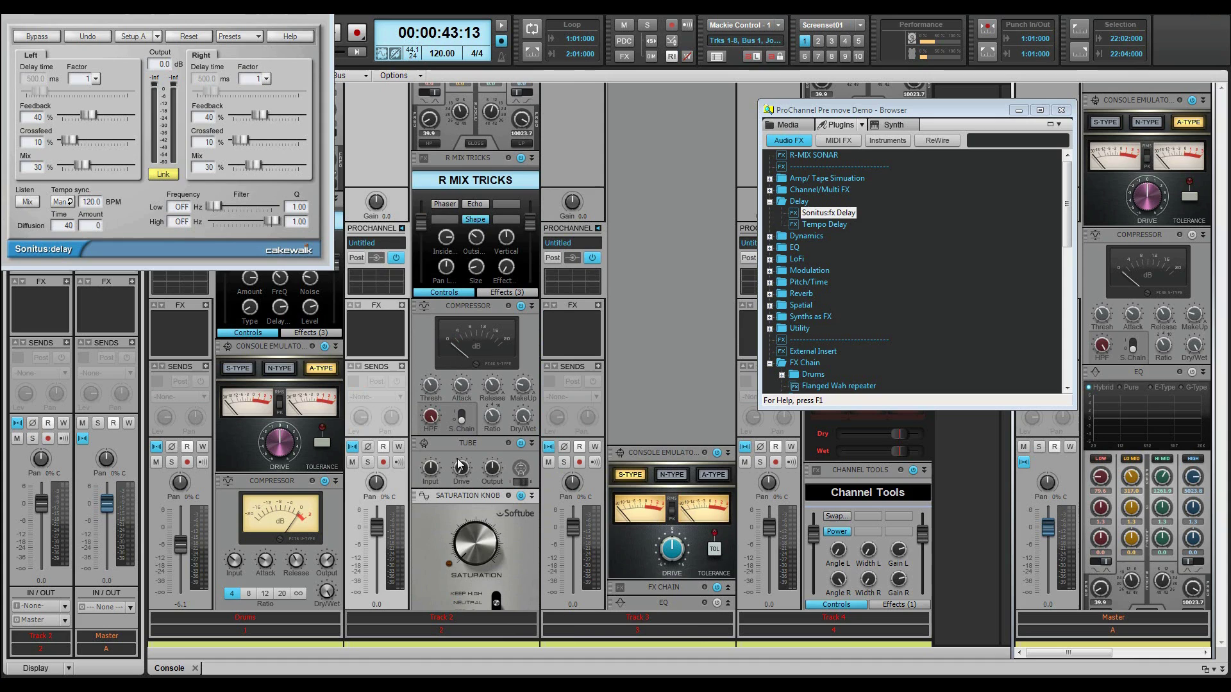
scroll(459, 458, down, 1)
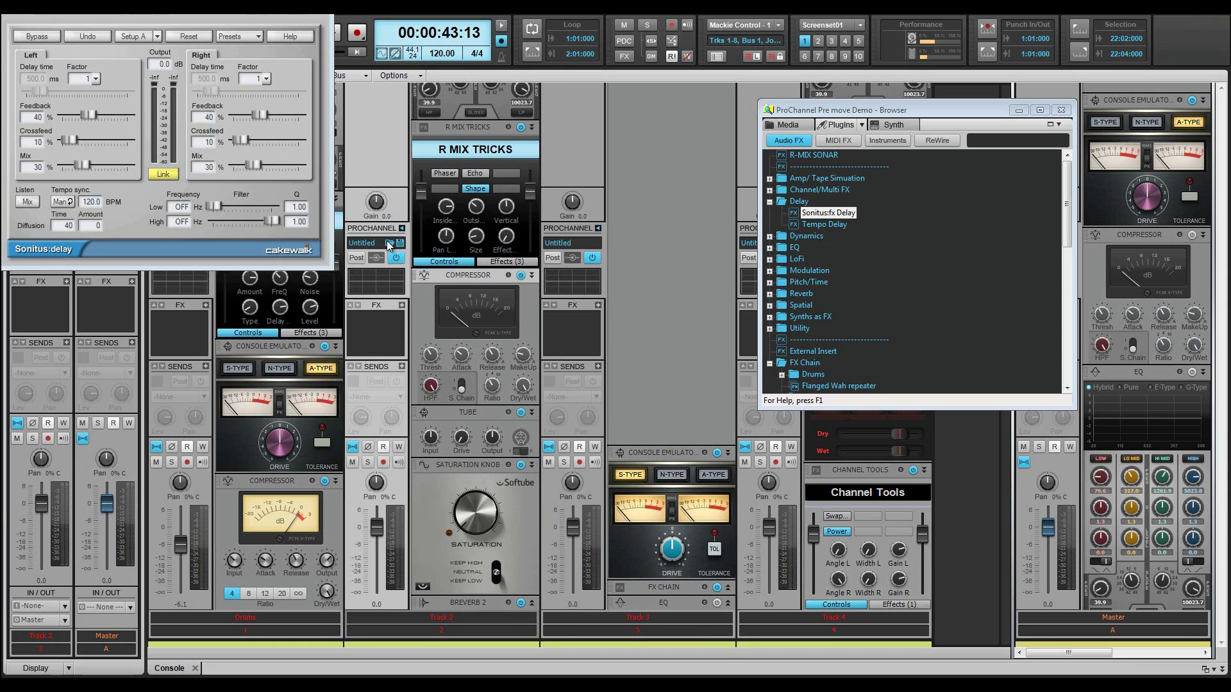
click(389, 243)
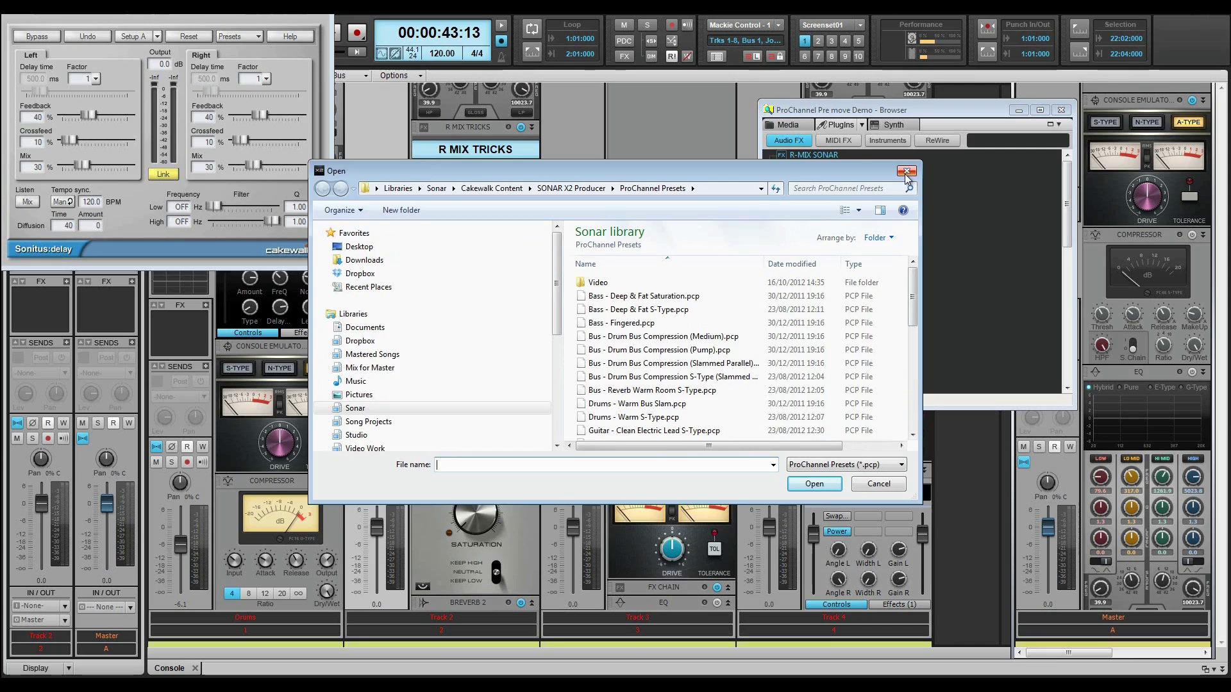
click(904, 172)
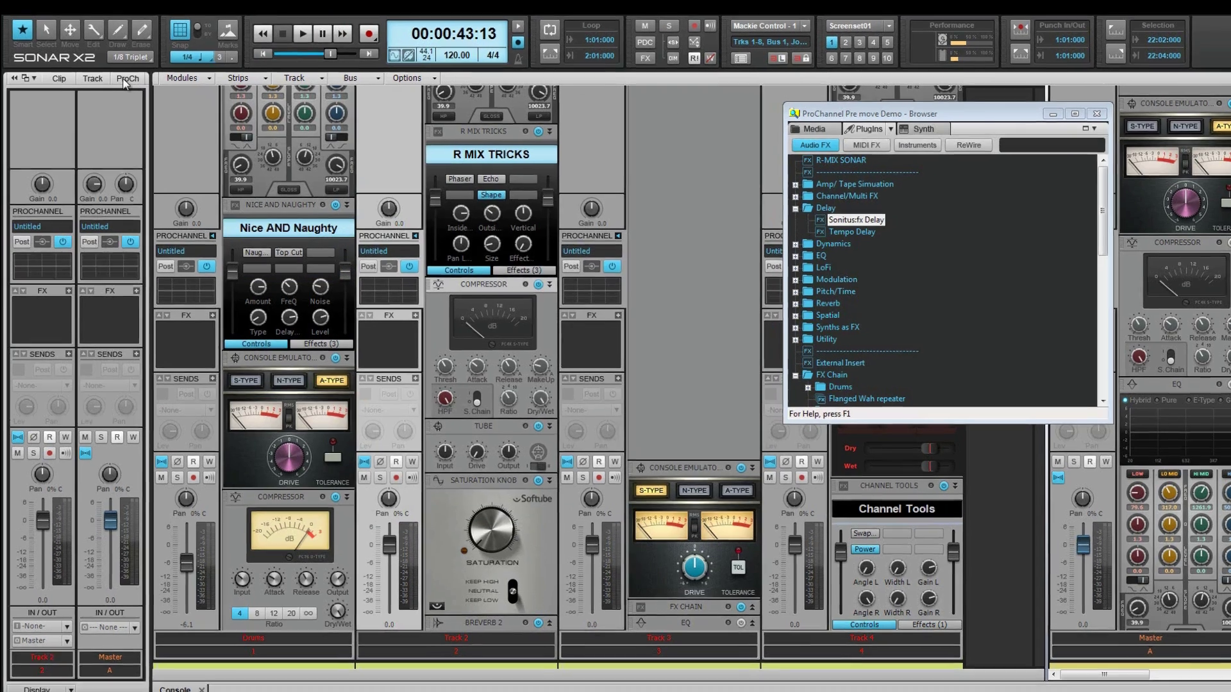
click(127, 82)
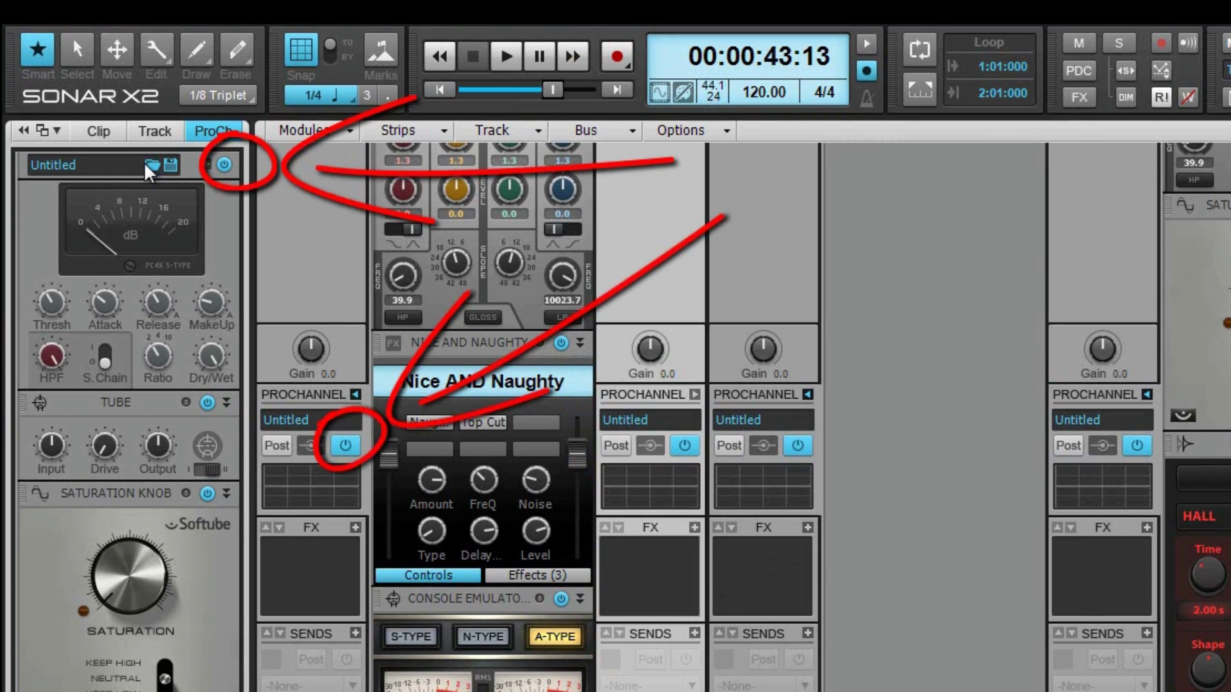
Toggle the track's ProChannel power off and back on, then set it to Post
click(223, 166)
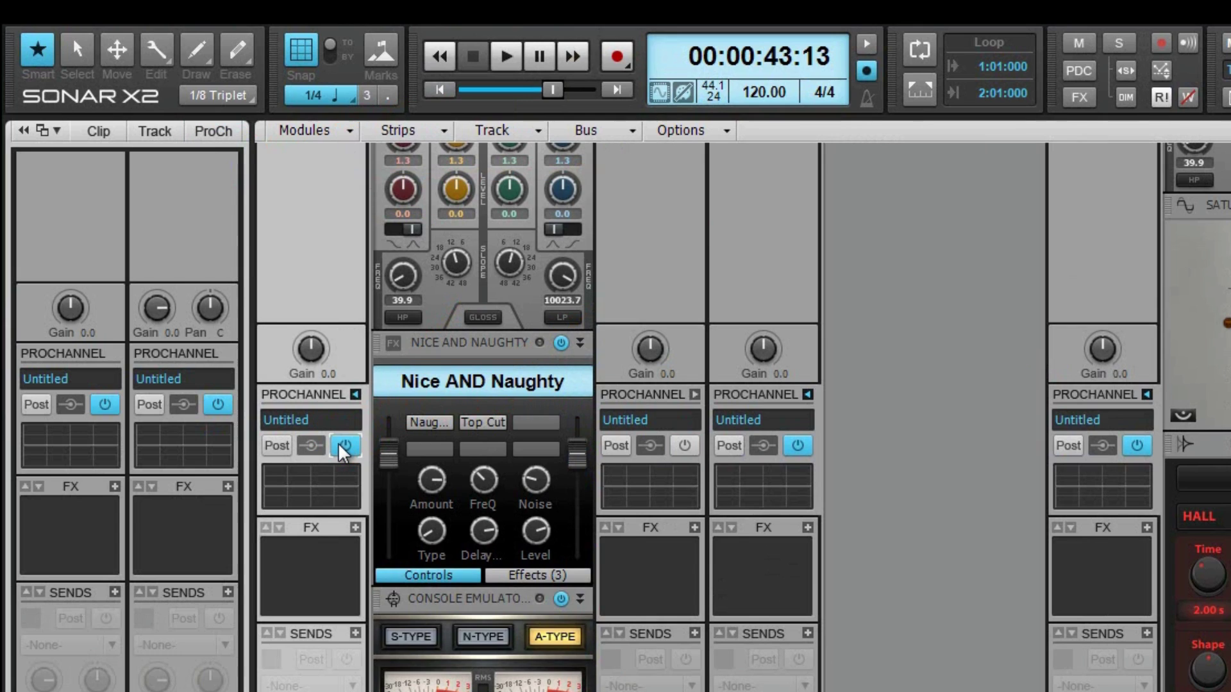
click(343, 447)
click(343, 447)
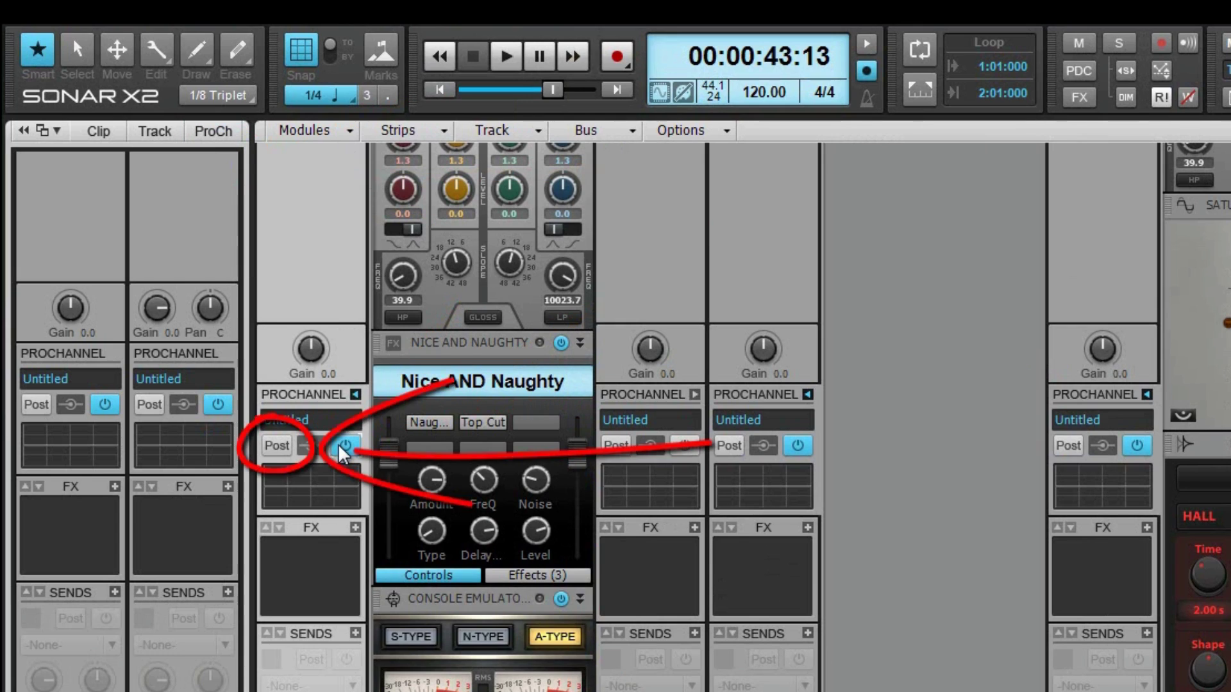
click(277, 446)
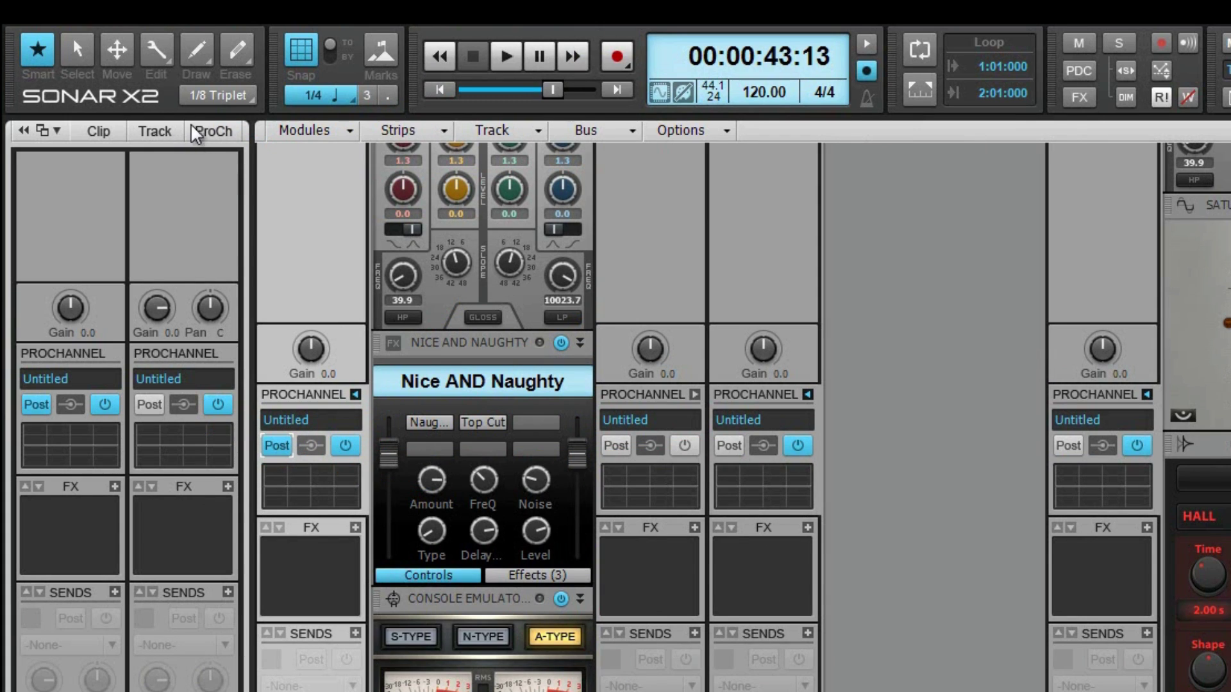
Enable Post FX Bin from the Nice and Naughty module menu, then open the Master Compressor's module options
click(210, 132)
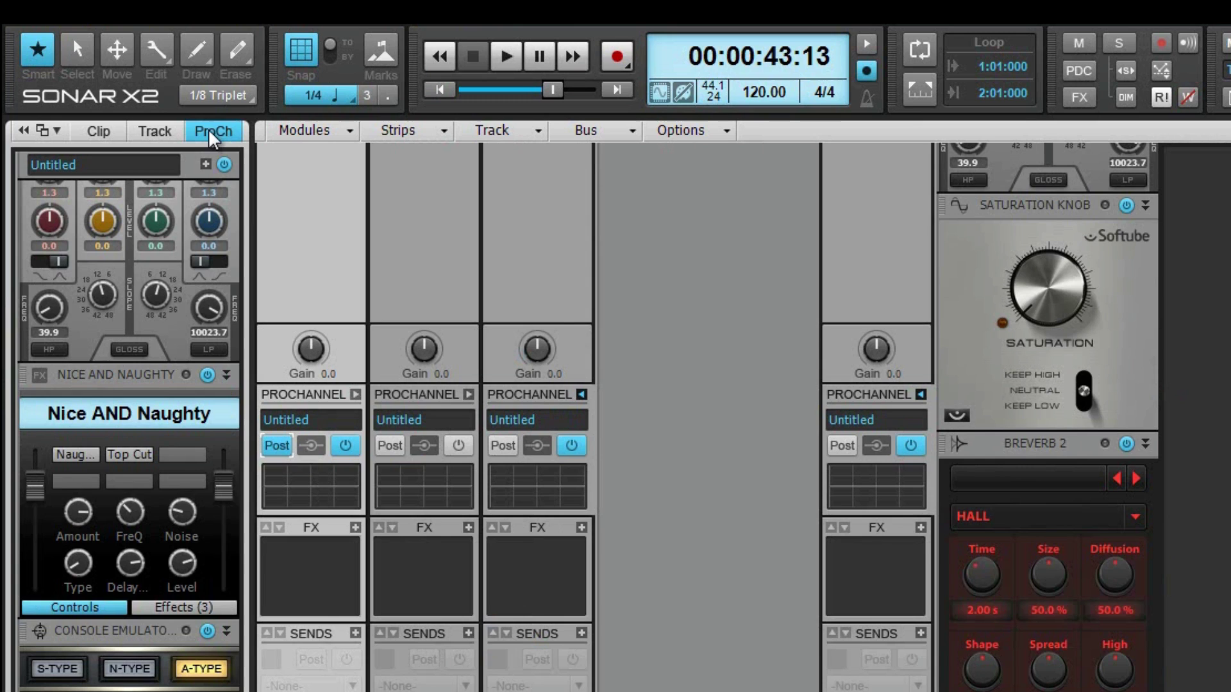
right_click(152, 381)
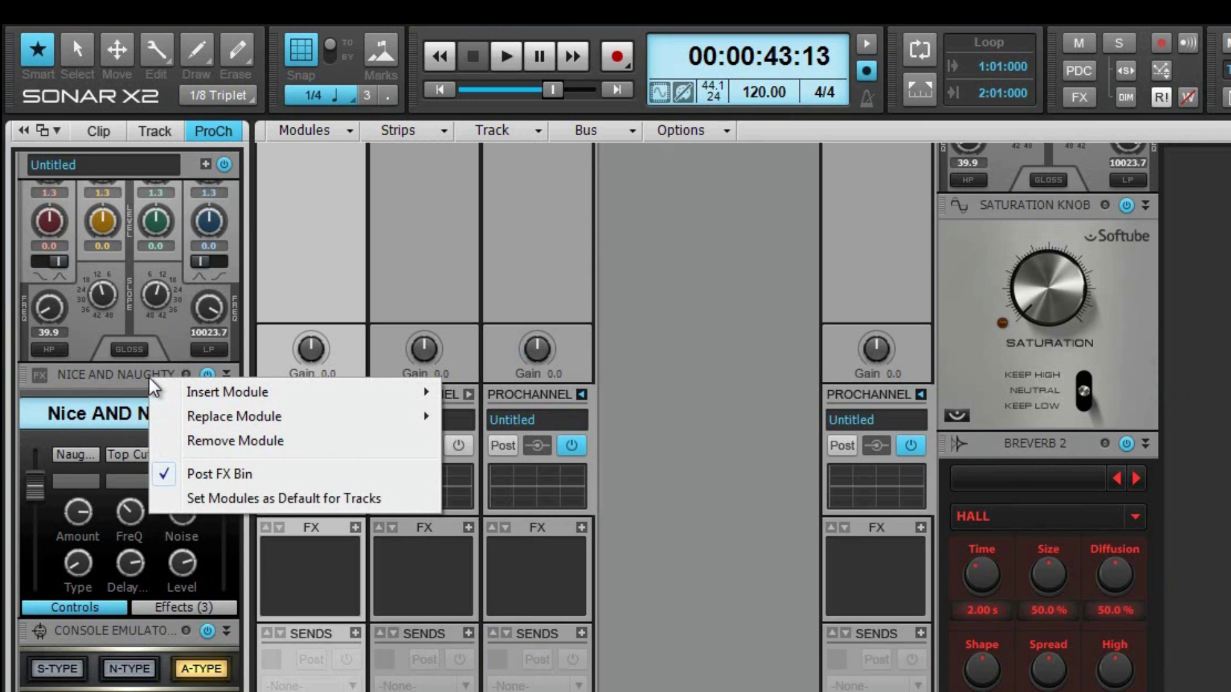
click(180, 482)
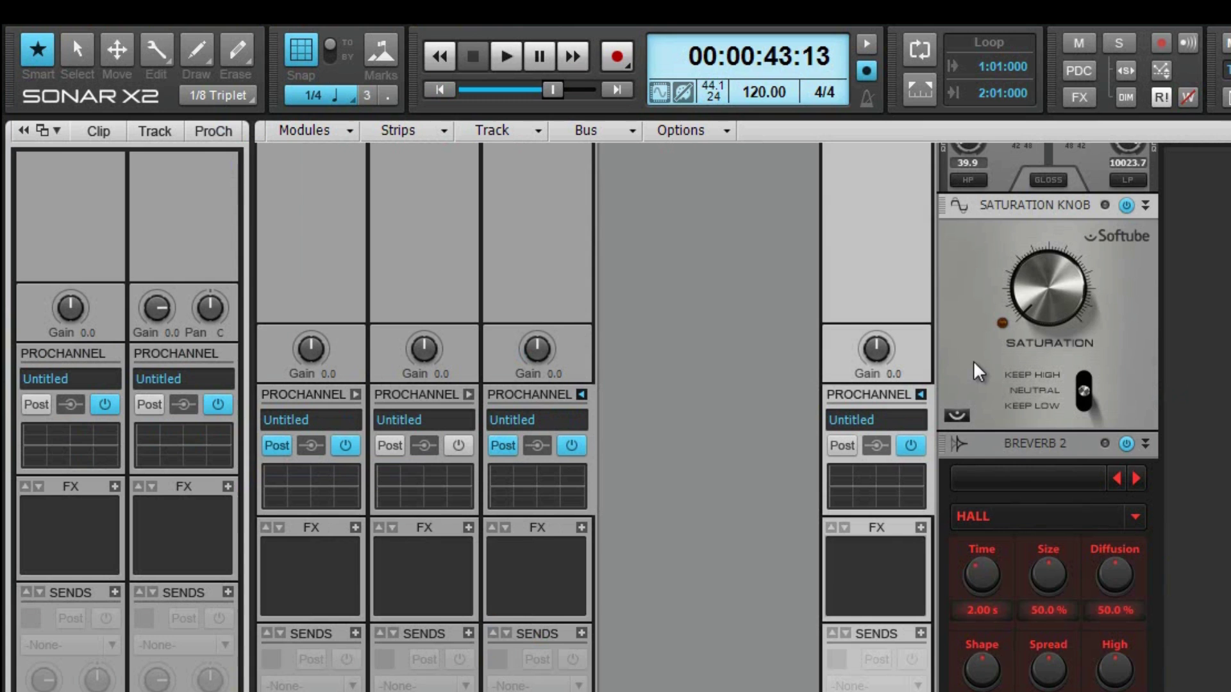
right_click(998, 443)
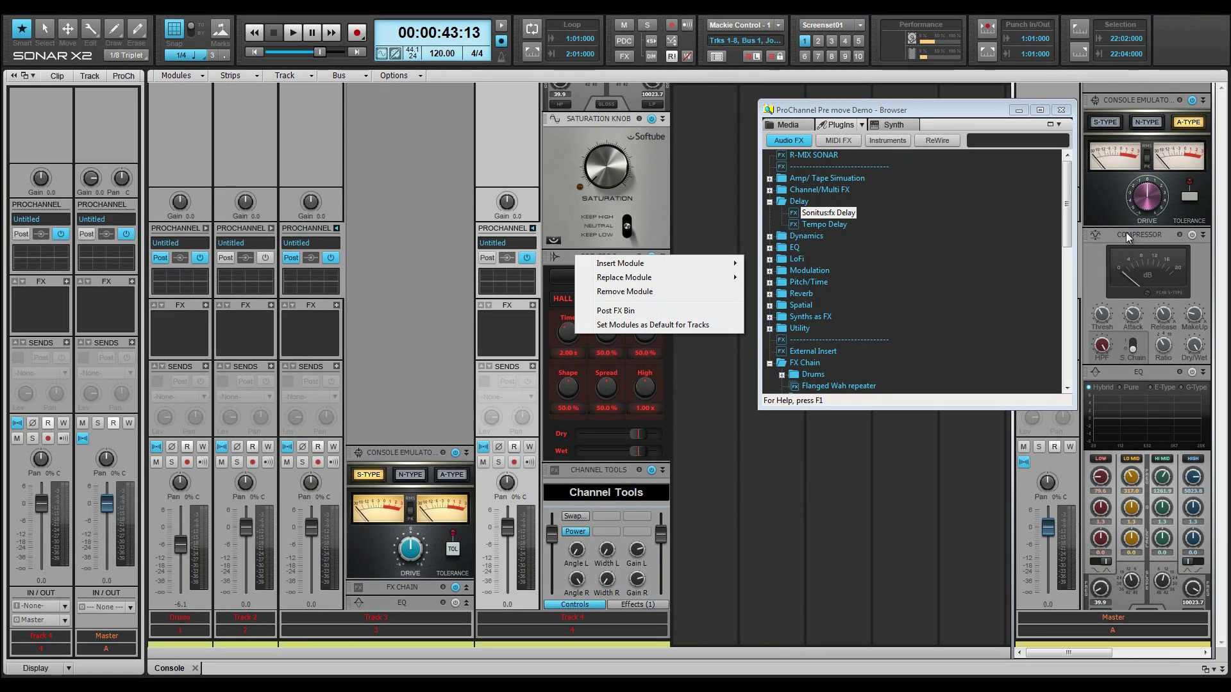
click(1230, 279)
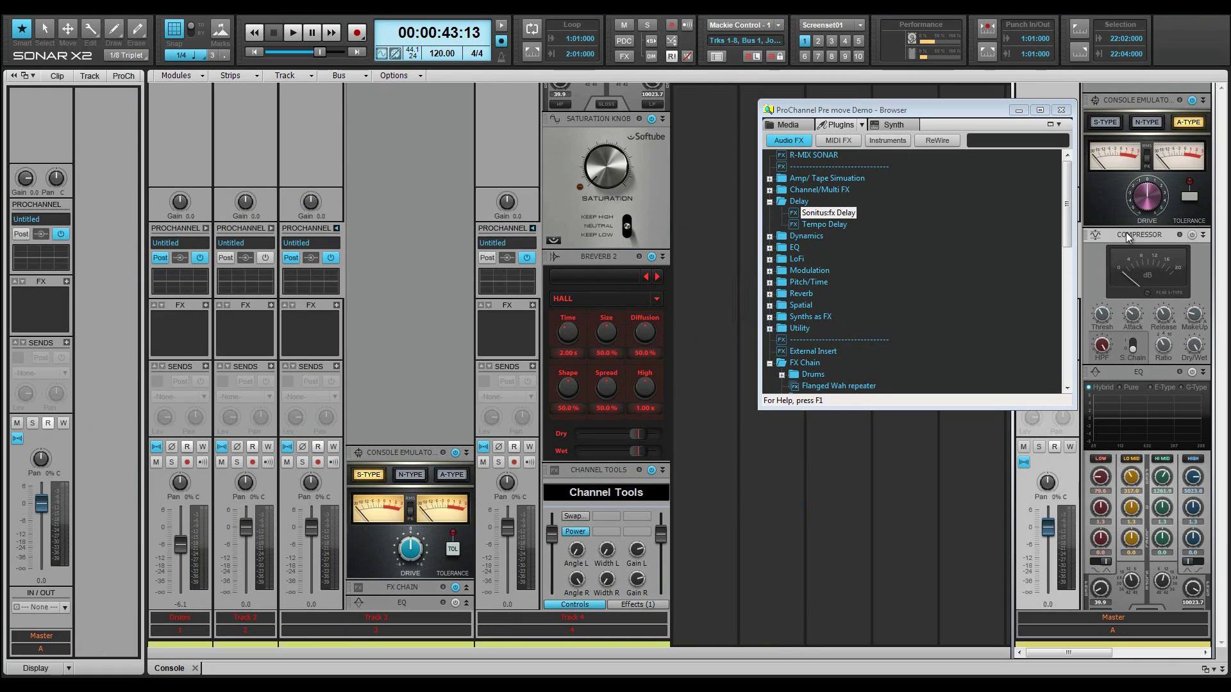
right_click(1128, 237)
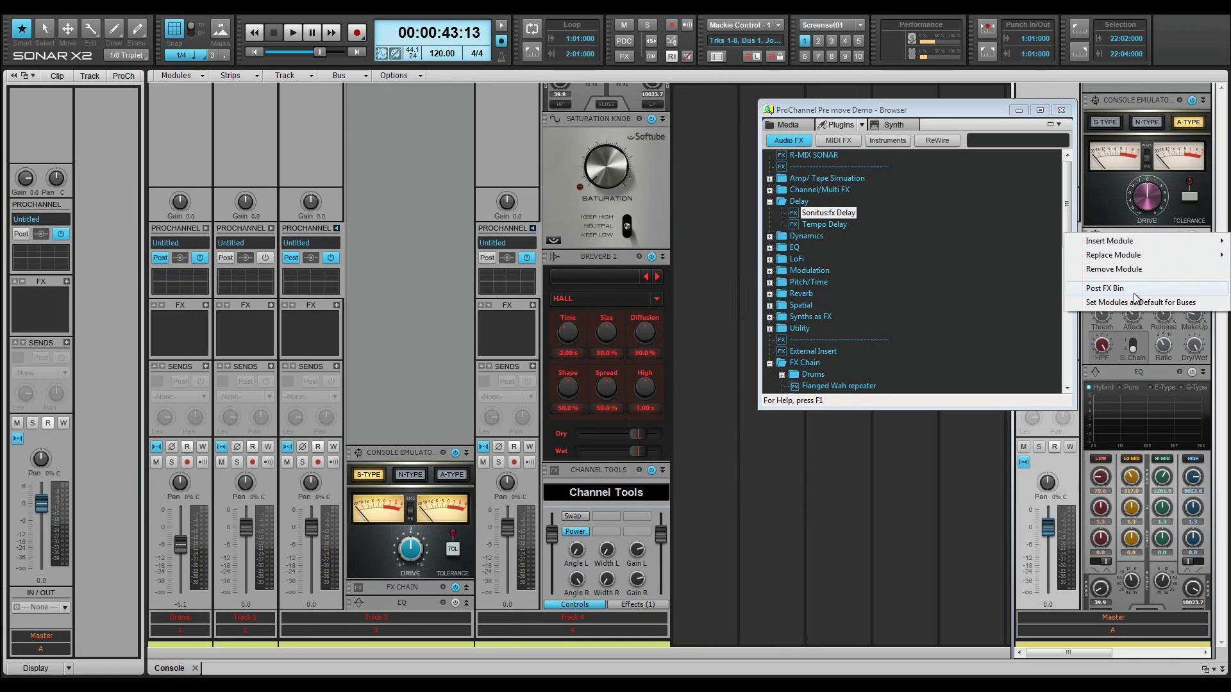